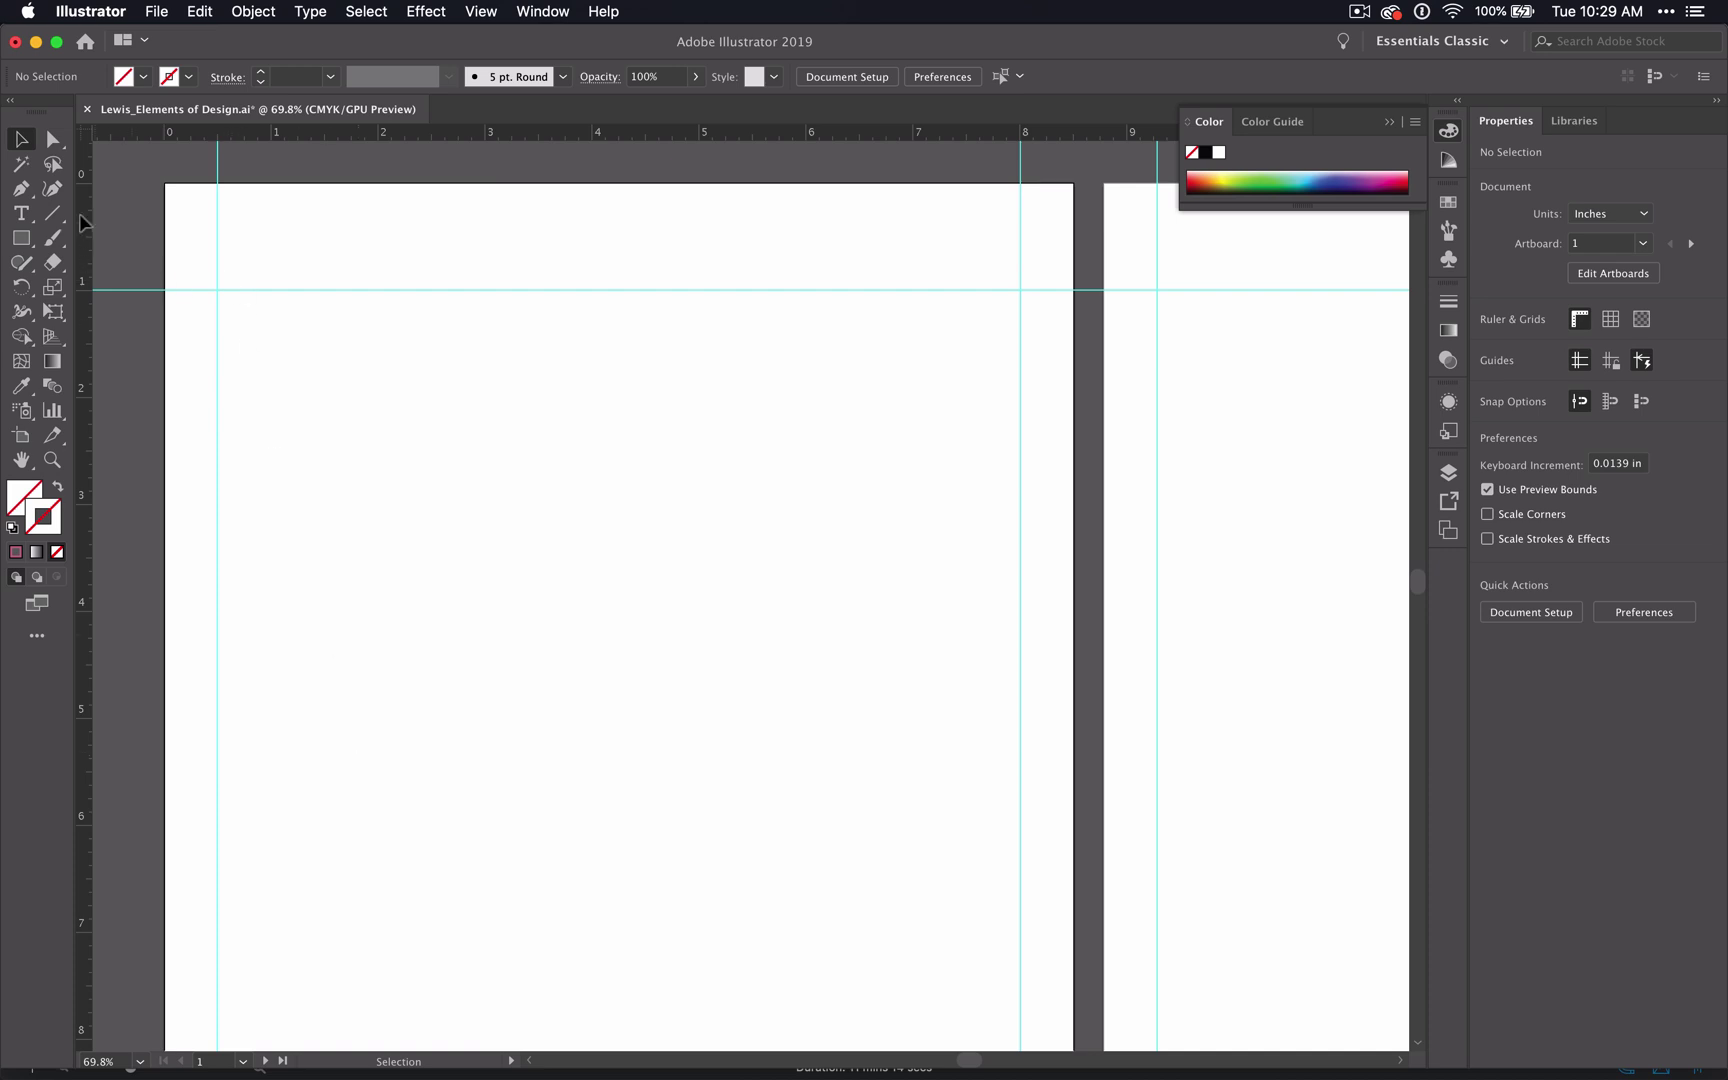
Step: Draw a 7.506-in horizontal line along the 1 in top guide, between the left and right guide intersections
left_click(53, 216)
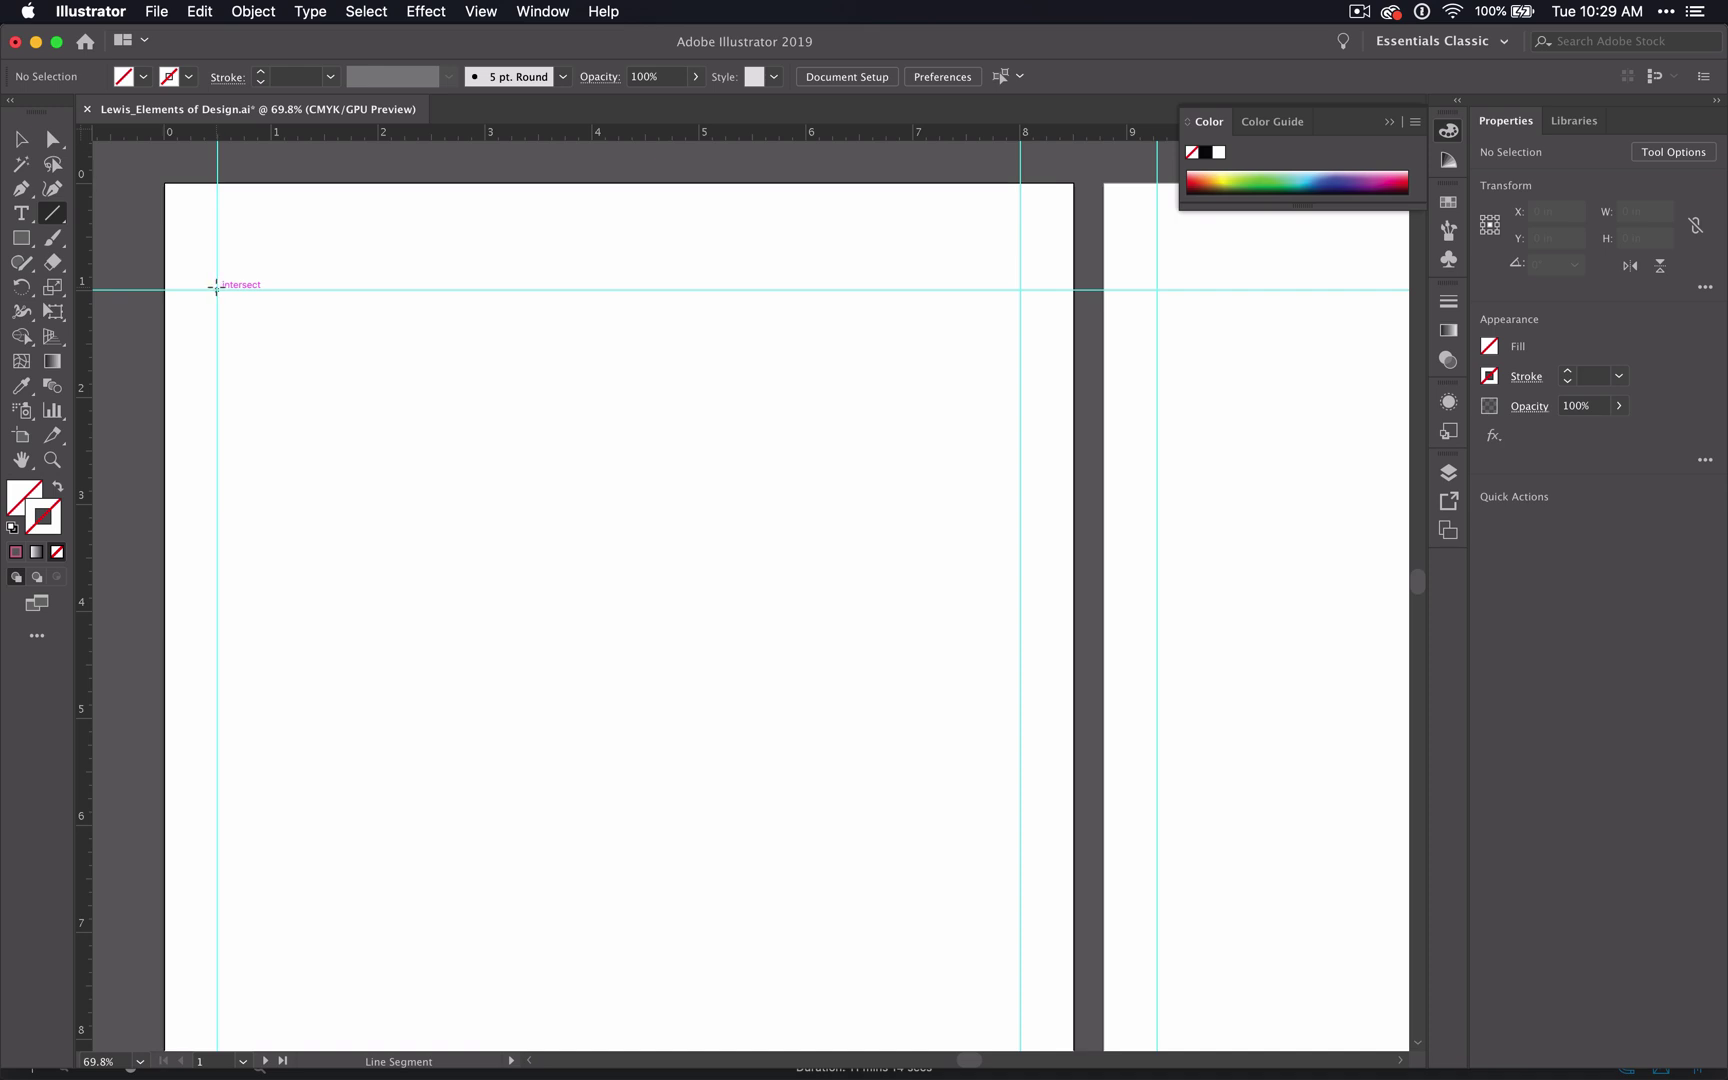
left_click_drag(216, 288, 1161, 291)
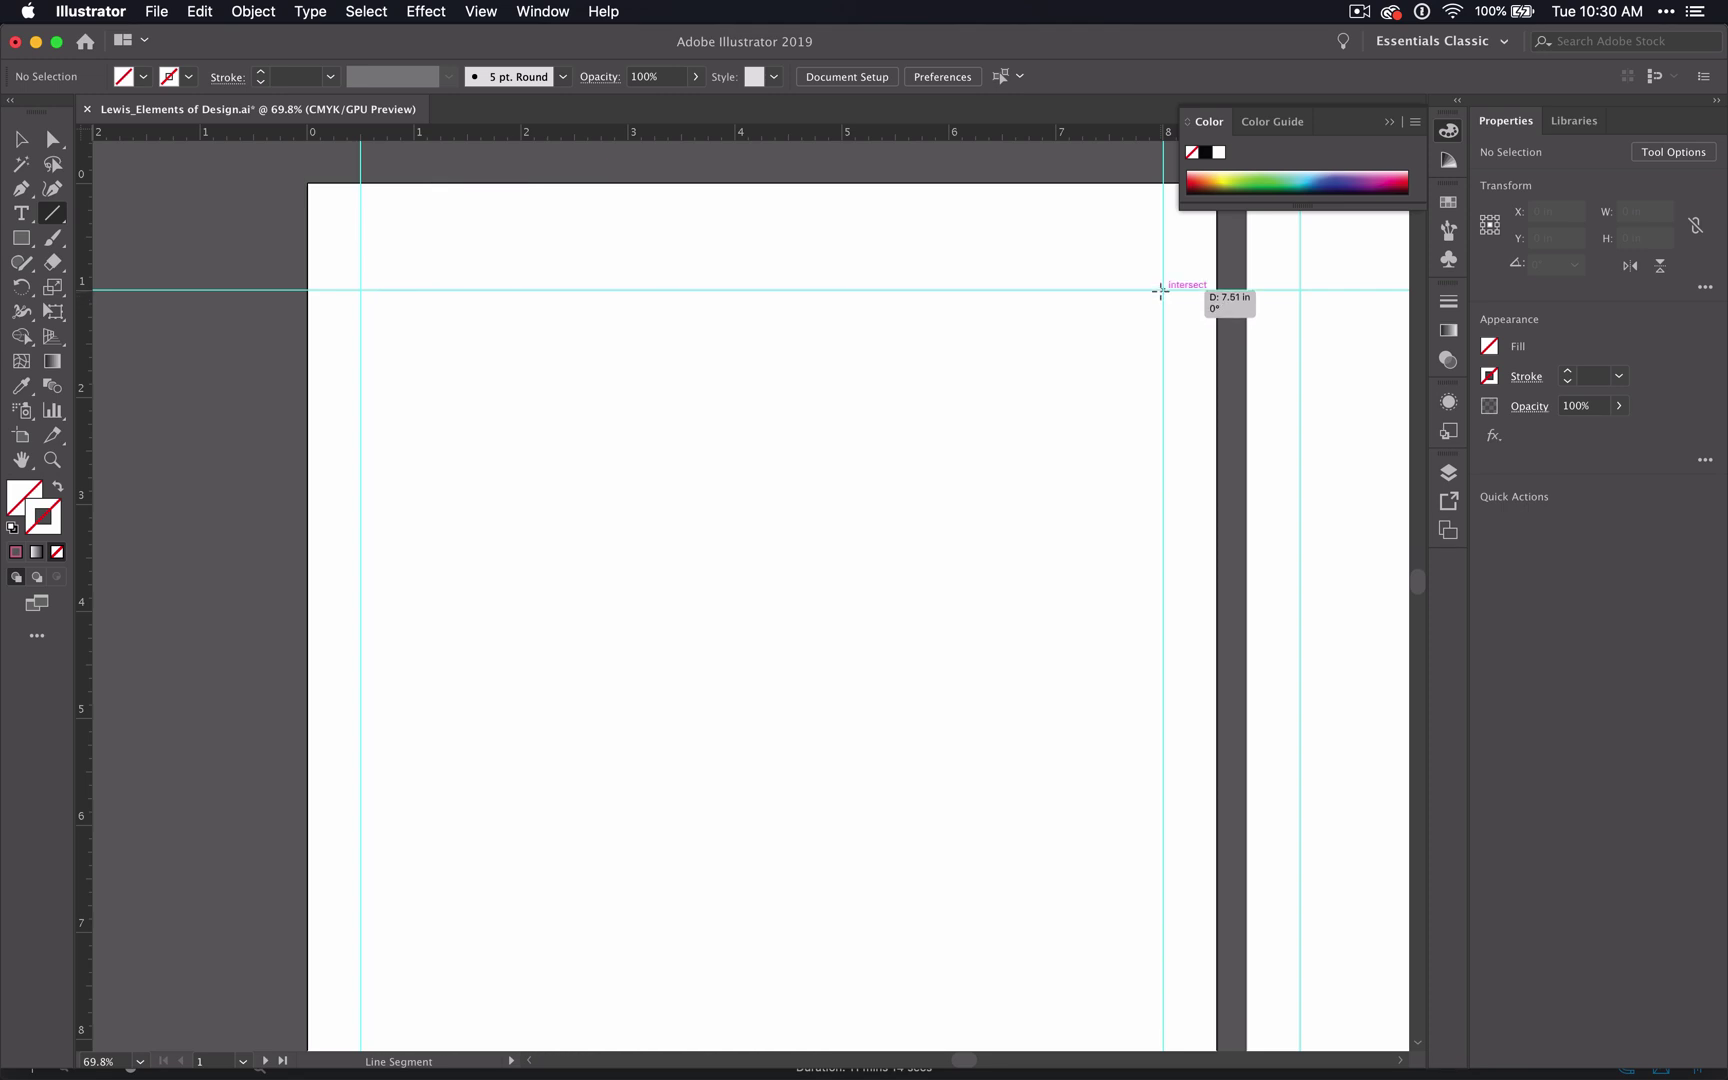
mouse_move(1161, 290)
left_mouse_down()
mouse_move(1140, 350)
mouse_move(1050, 430)
mouse_move(935, 458)
mouse_move(882, 346)
mouse_move(1095, 330)
mouse_move(1088, 274)
mouse_move(1088, 328)
mouse_move(1088, 297)
mouse_move(1142, 289)
mouse_move(1073, 305)
mouse_move(1028, 488)
mouse_move(950, 601)
mouse_move(758, 609)
mouse_move(818, 442)
mouse_move(532, 536)
mouse_move(413, 652)
mouse_move(362, 645)
mouse_move(182, 500)
mouse_move(212, 322)
mouse_move(247, 241)
mouse_move(290, 212)
mouse_move(416, 209)
mouse_move(396, 188)
mouse_move(1003, 310)
mouse_move(1162, 289)
left_mouse_up()
key("shift")
left_click_drag(1162, 289, 1163, 289)
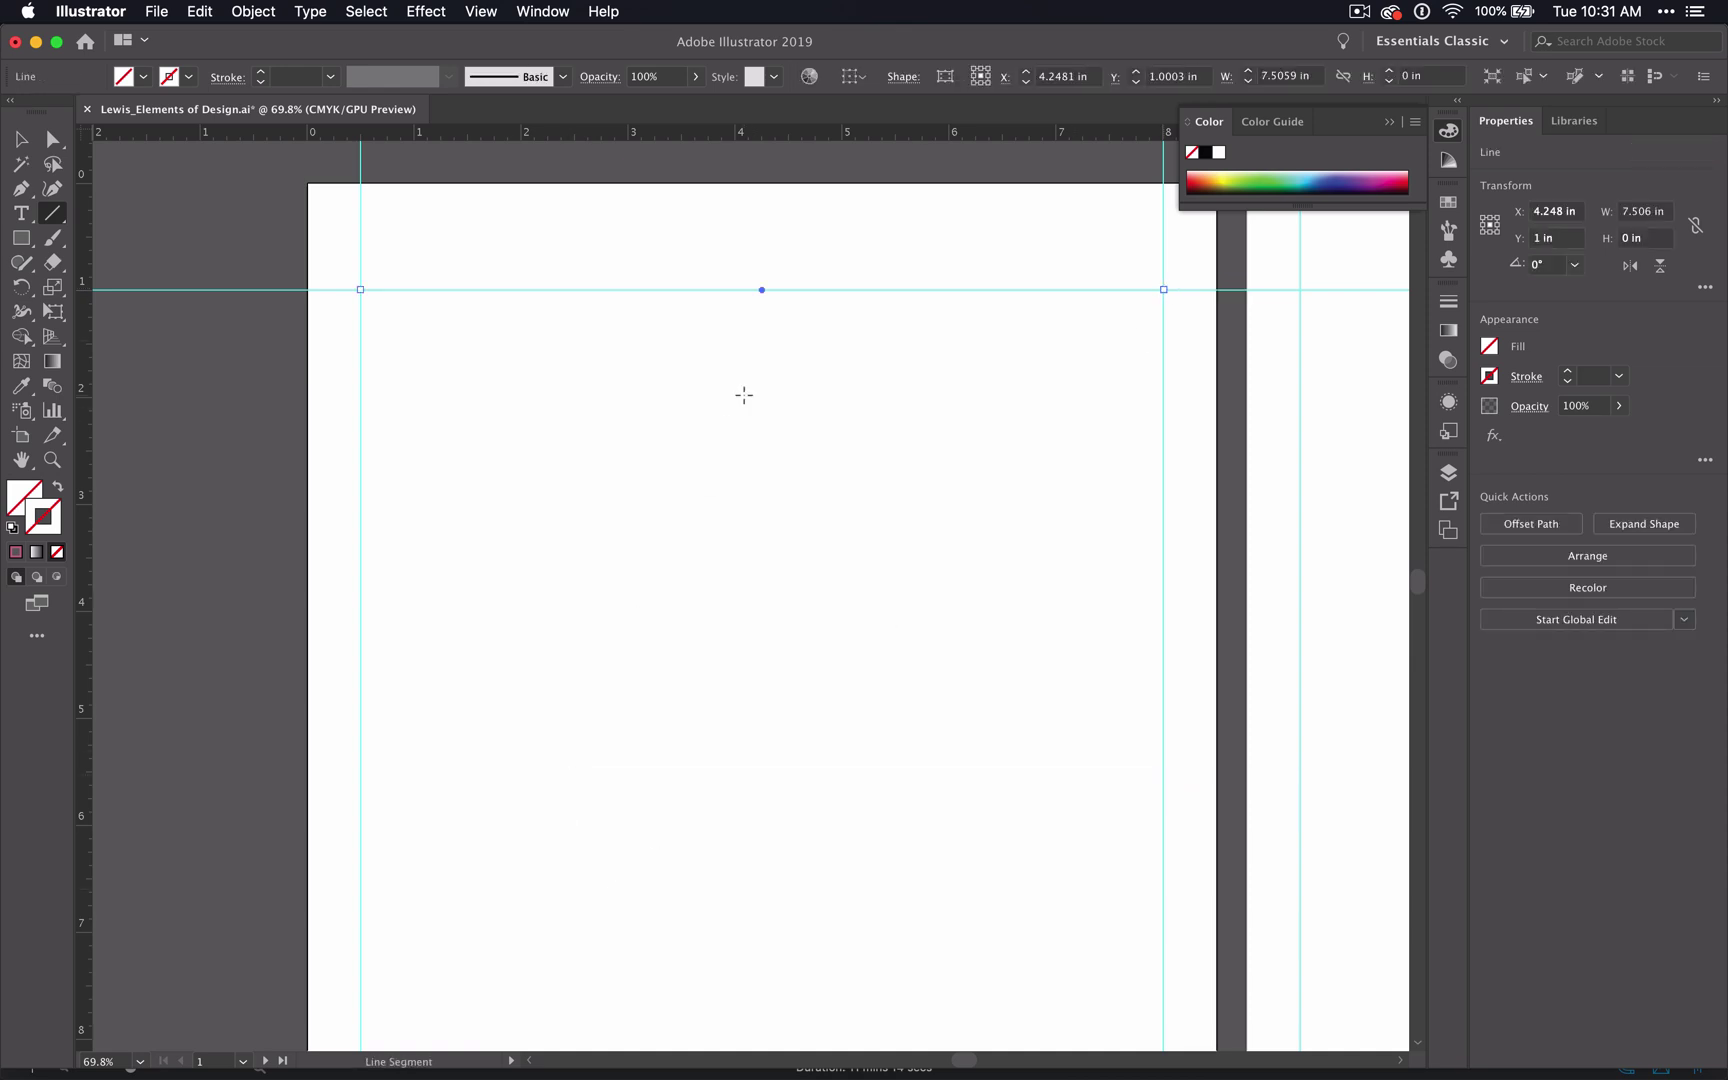
key("v")
scroll(634, 344, "up", 3)
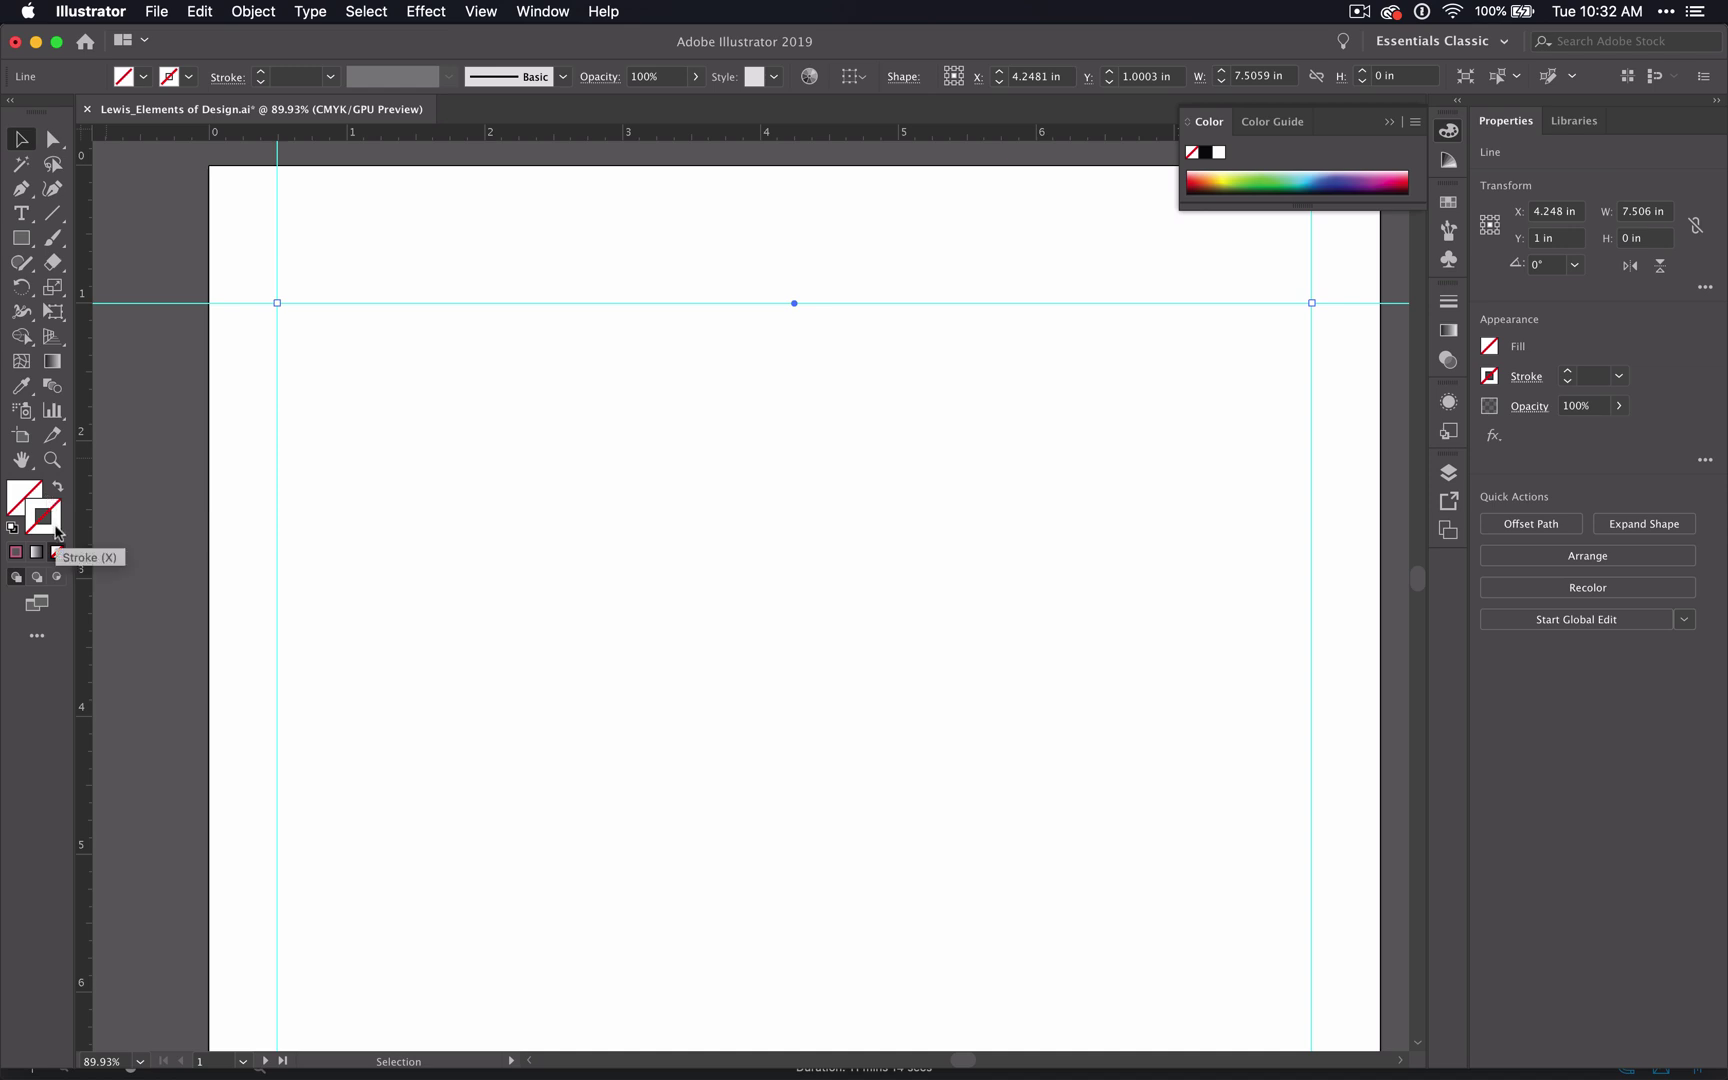
Step: Set the line's 1 pt stroke to blue, hex 1BA0DB
double_click(53, 535)
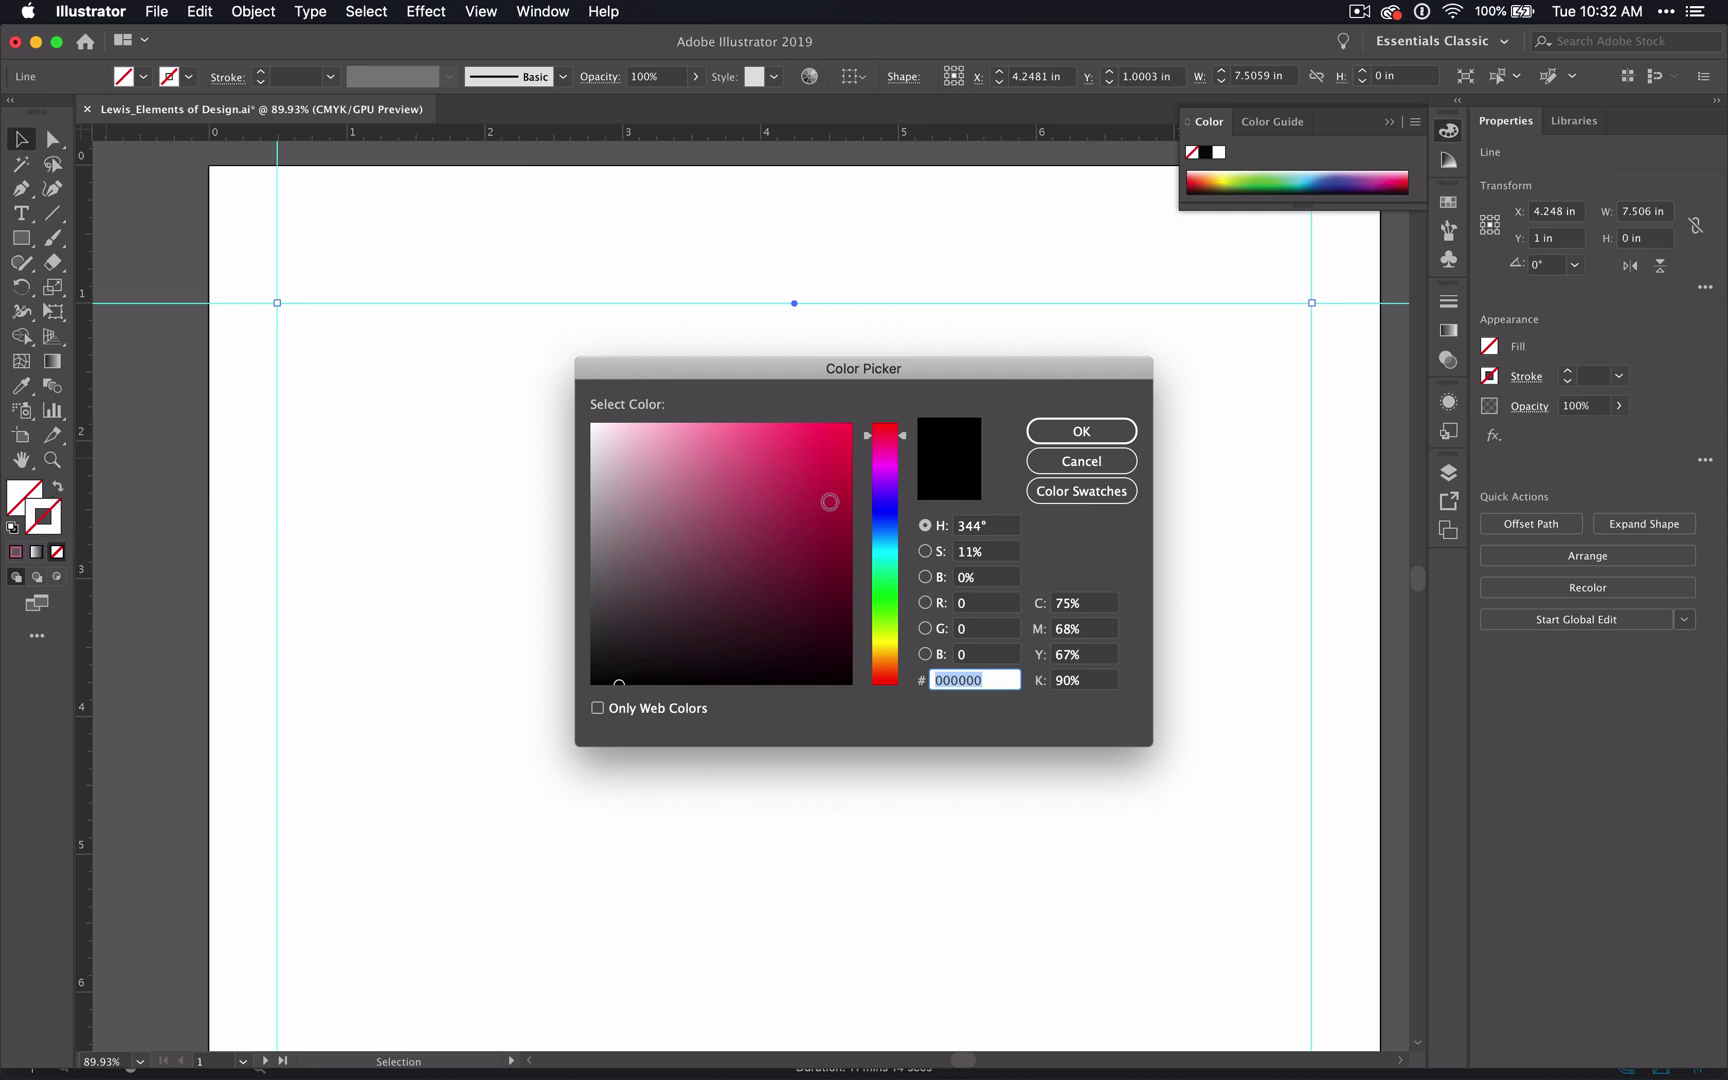
left_click_drag(902, 435, 902, 540)
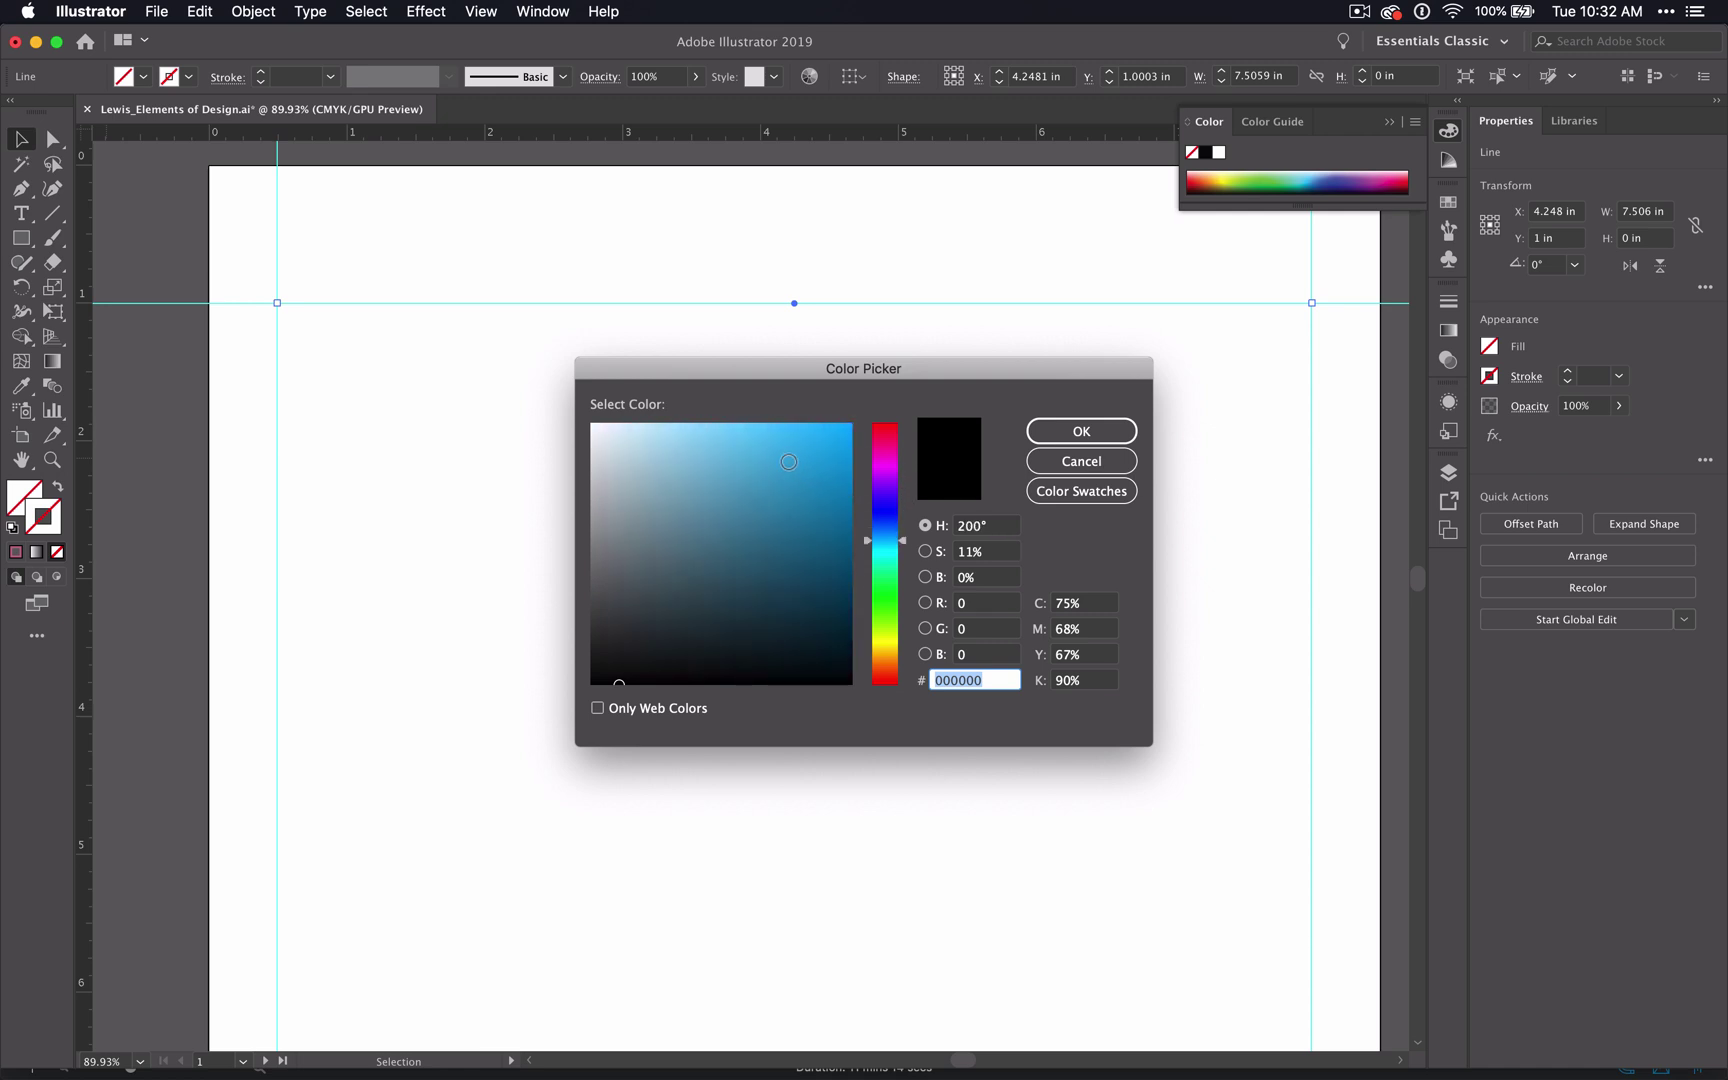
left_click(821, 459)
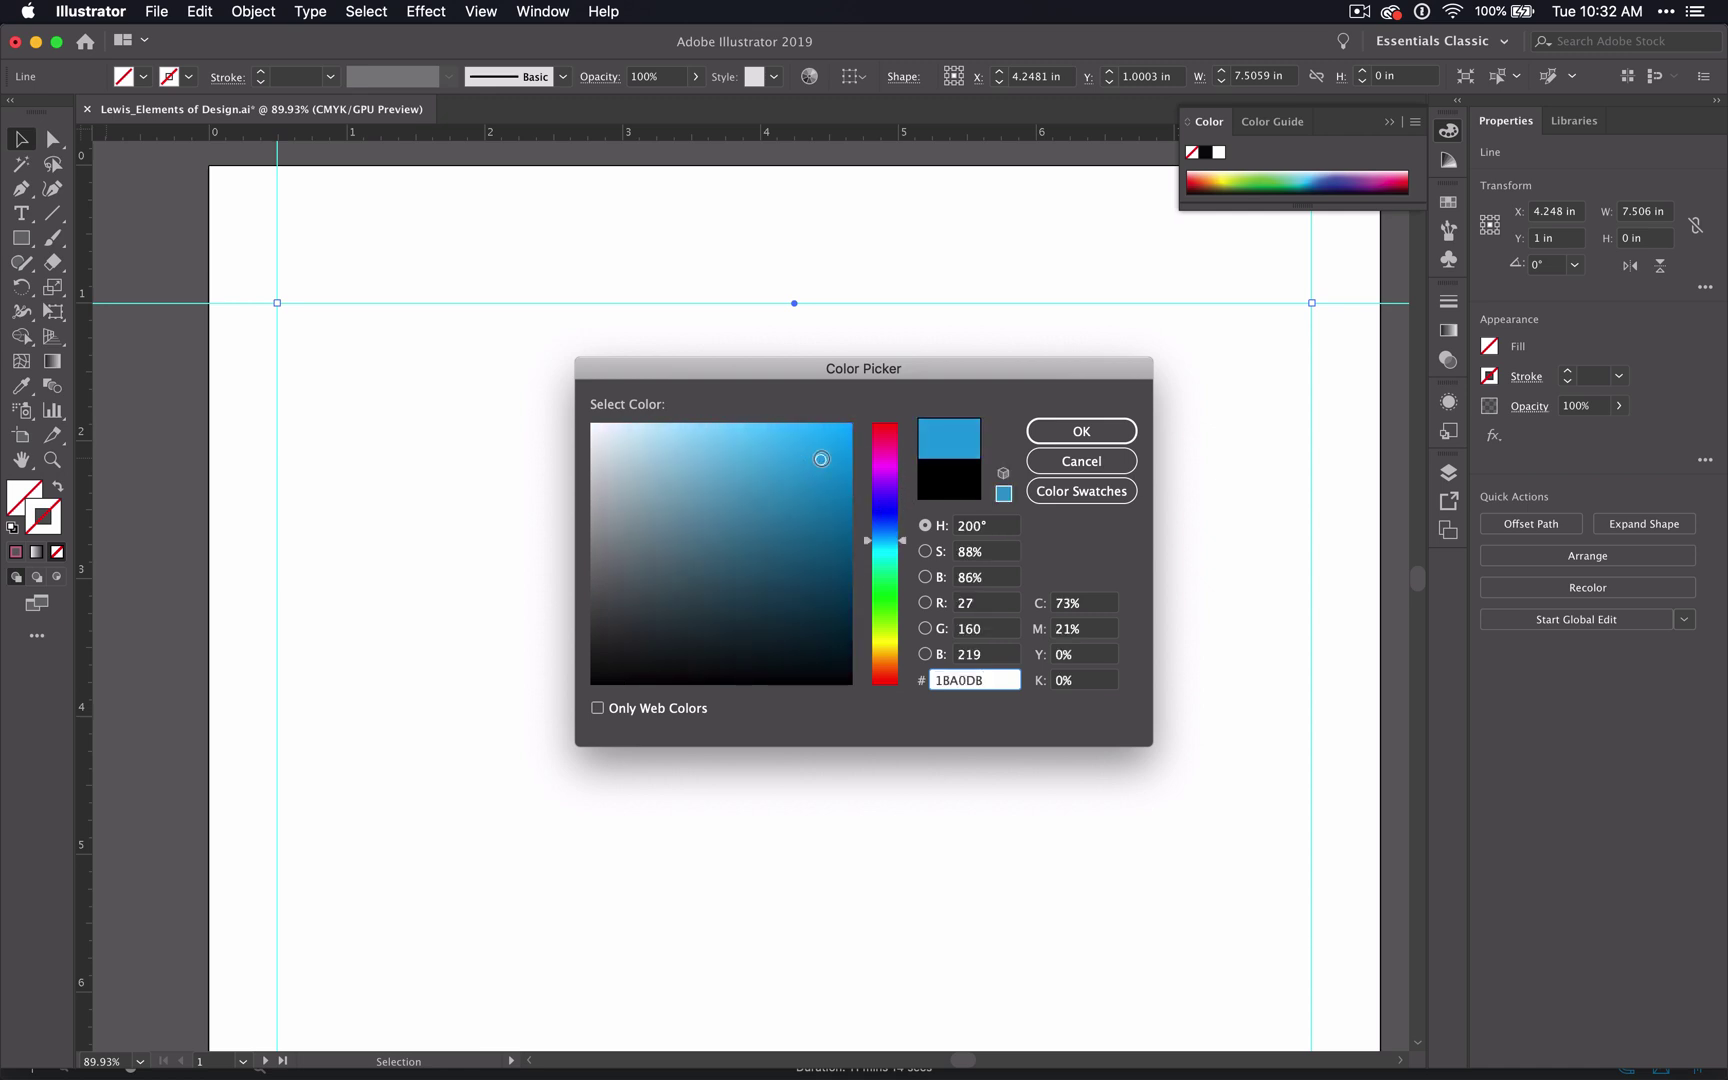
left_click(1088, 432)
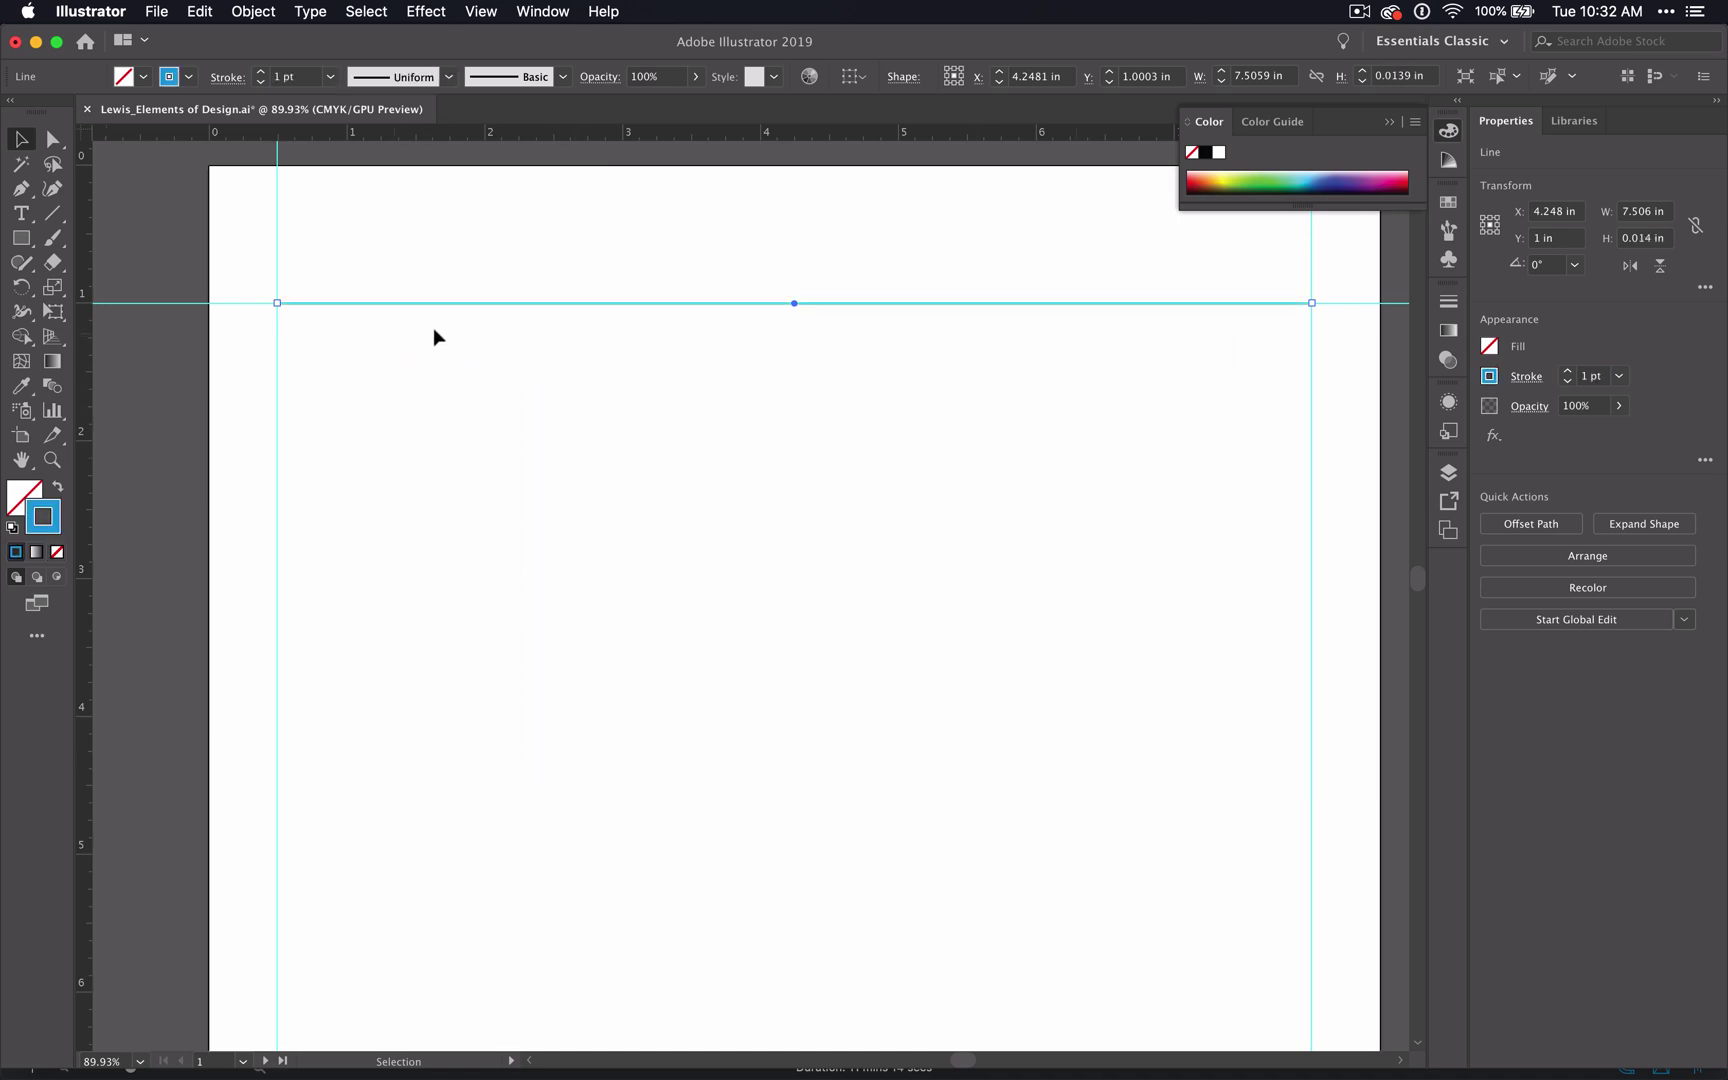
scroll(819, 308, "up", 3)
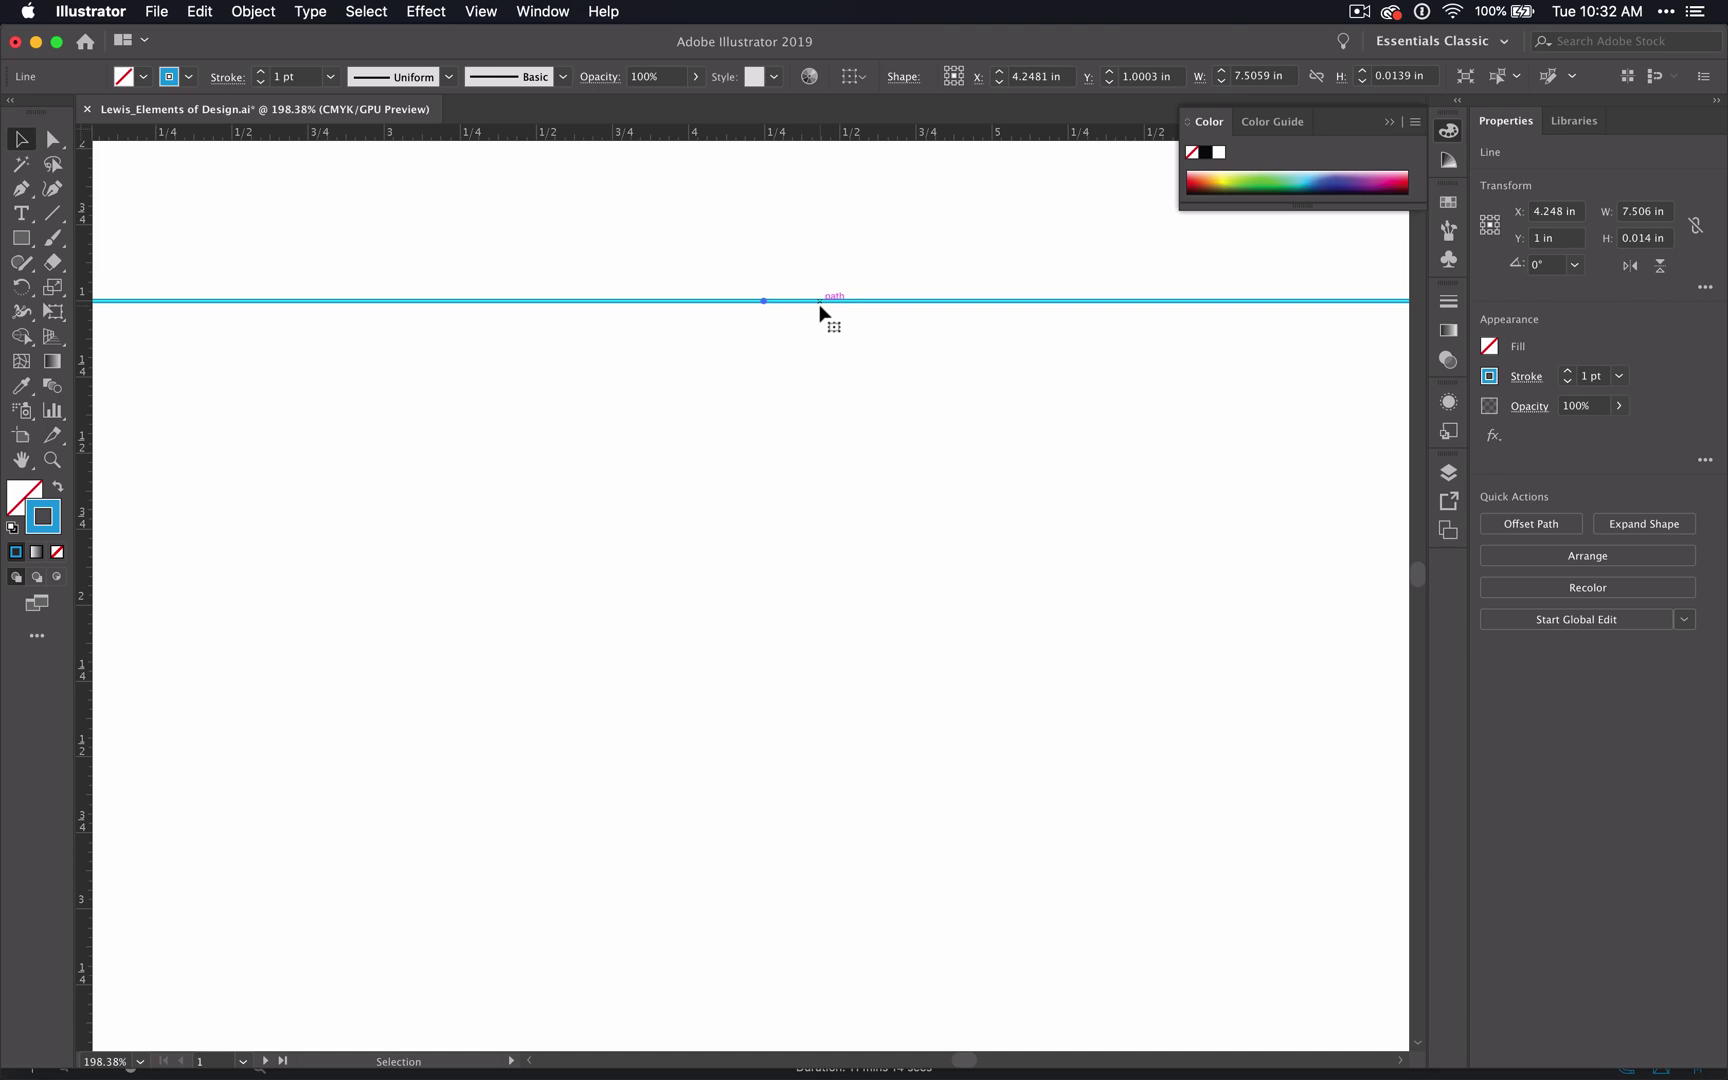
scroll(819, 311, "down", 3)
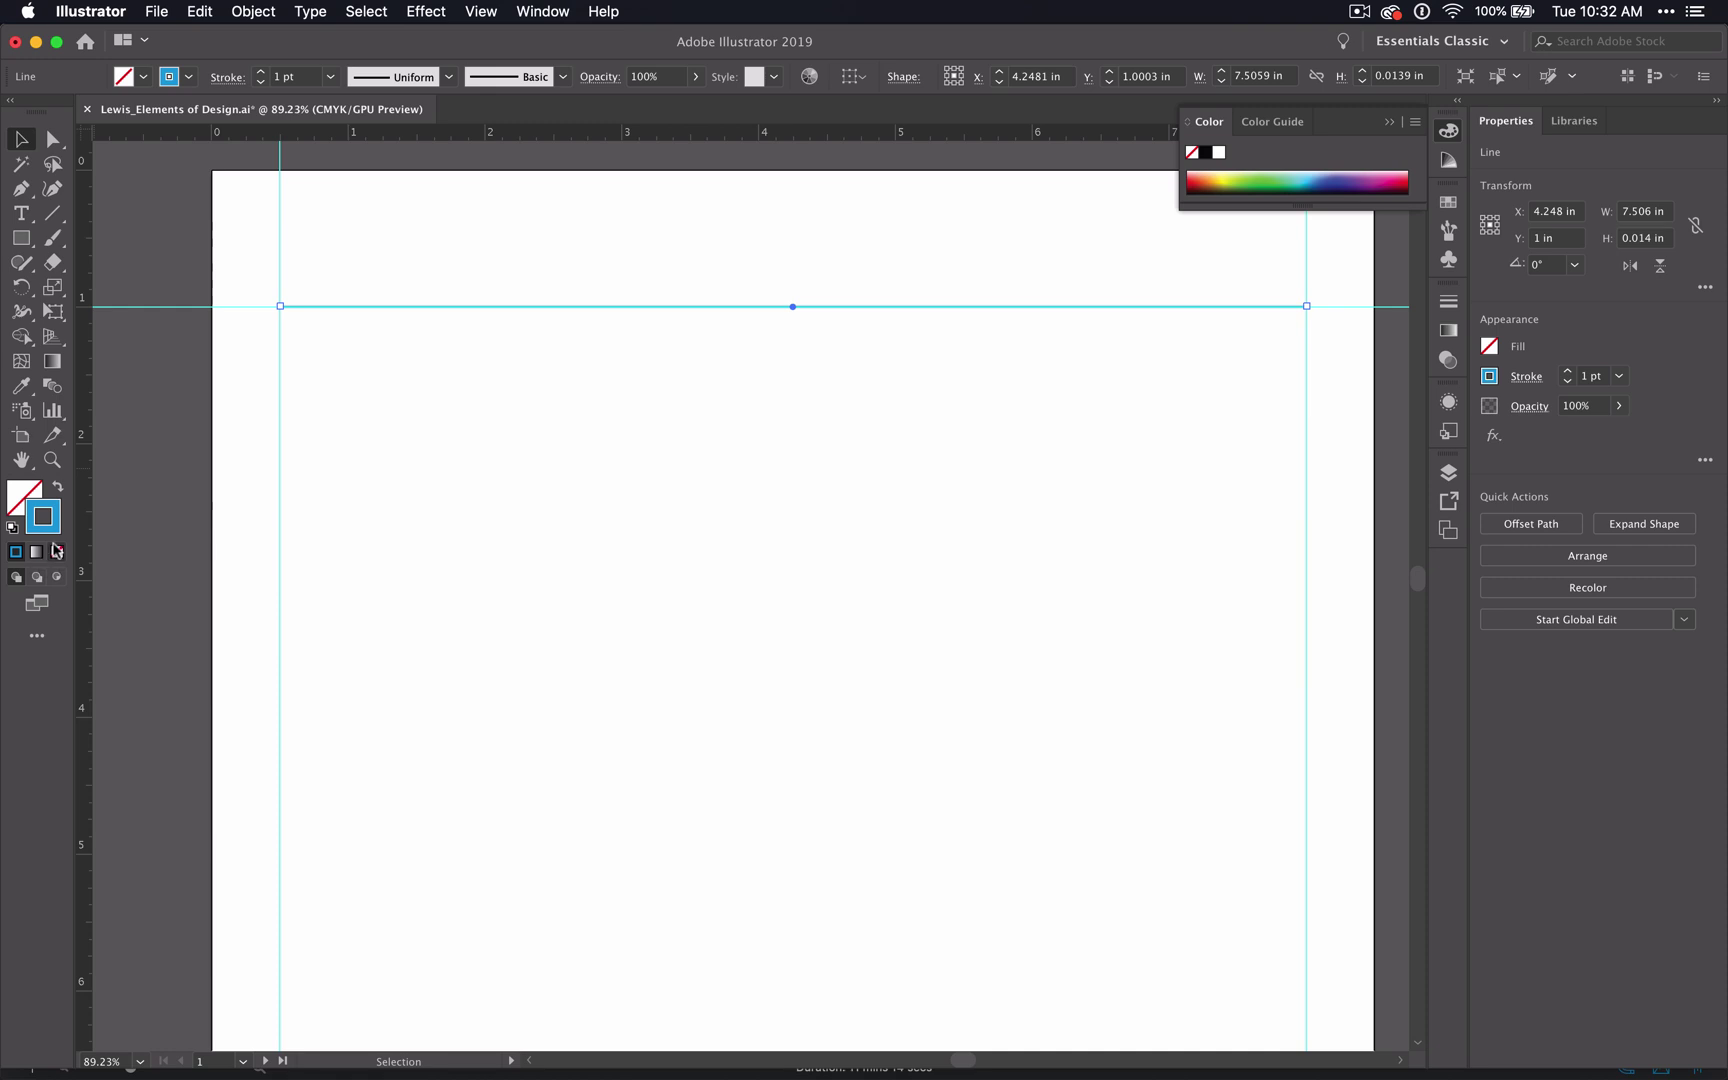
Step: Give the line a crimson fill colour
left_click(33, 494)
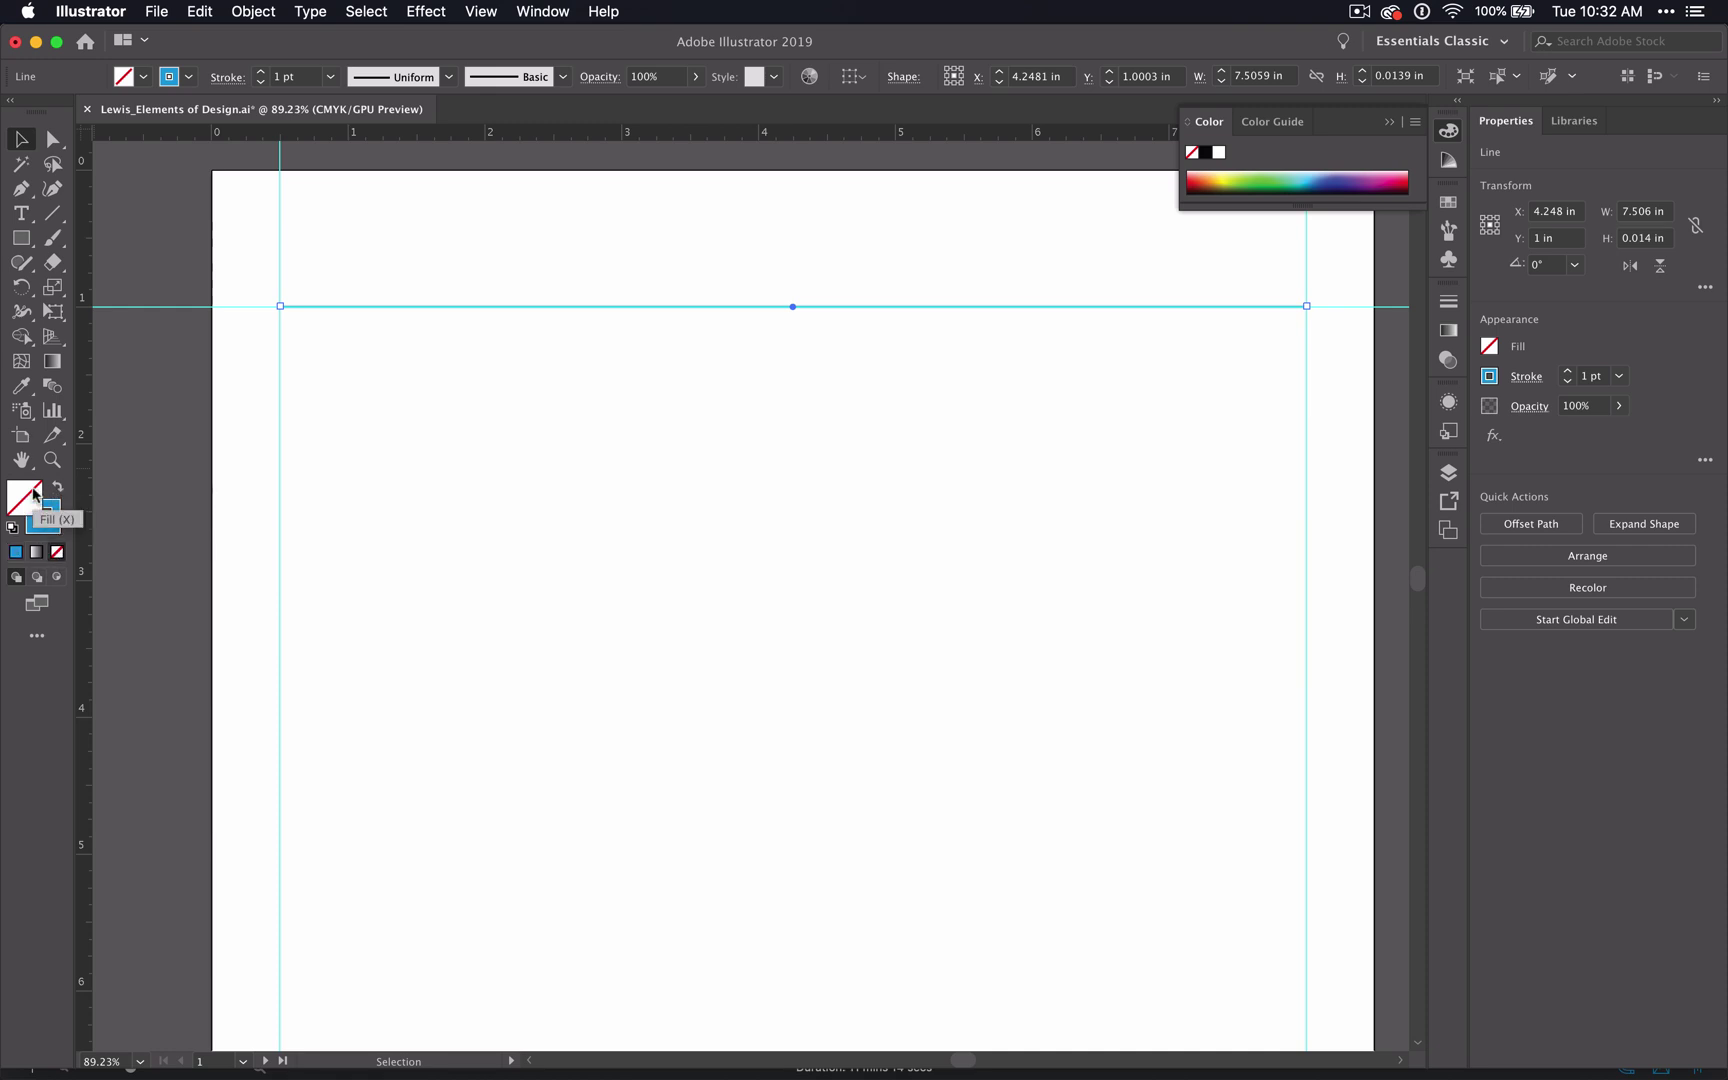
double_click(33, 494)
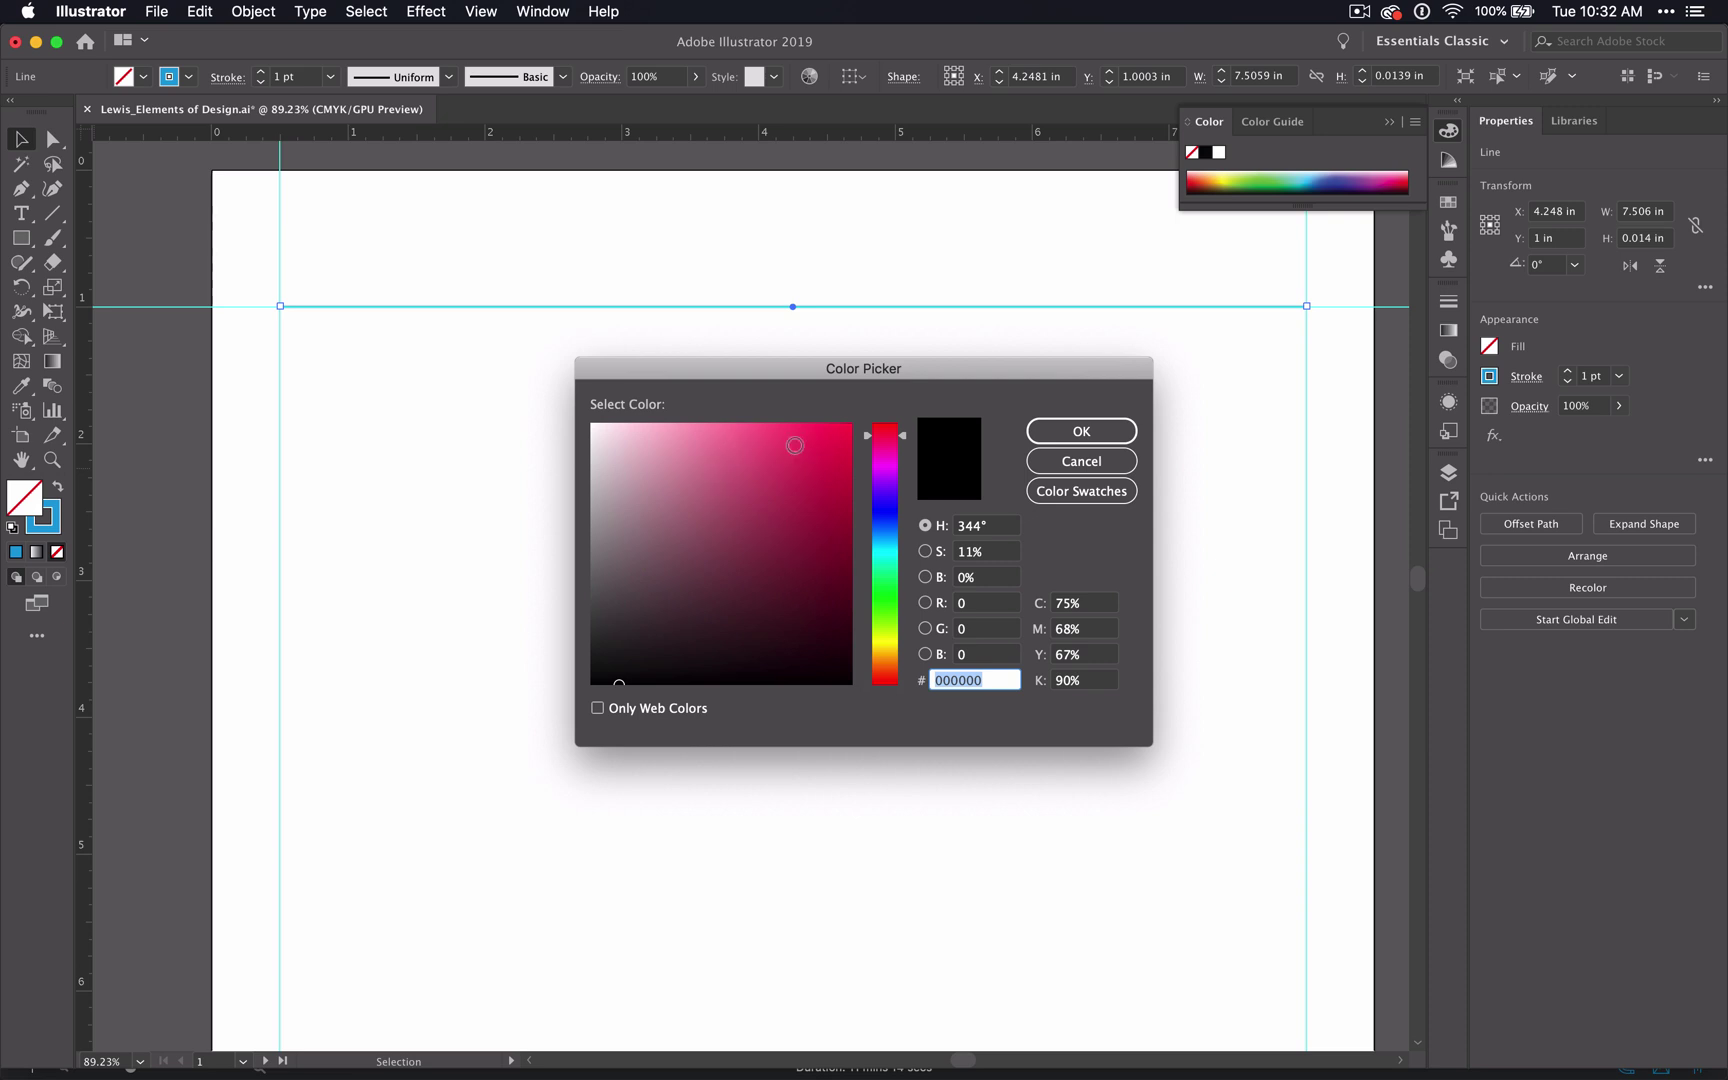
left_click(838, 445)
left_click(1088, 434)
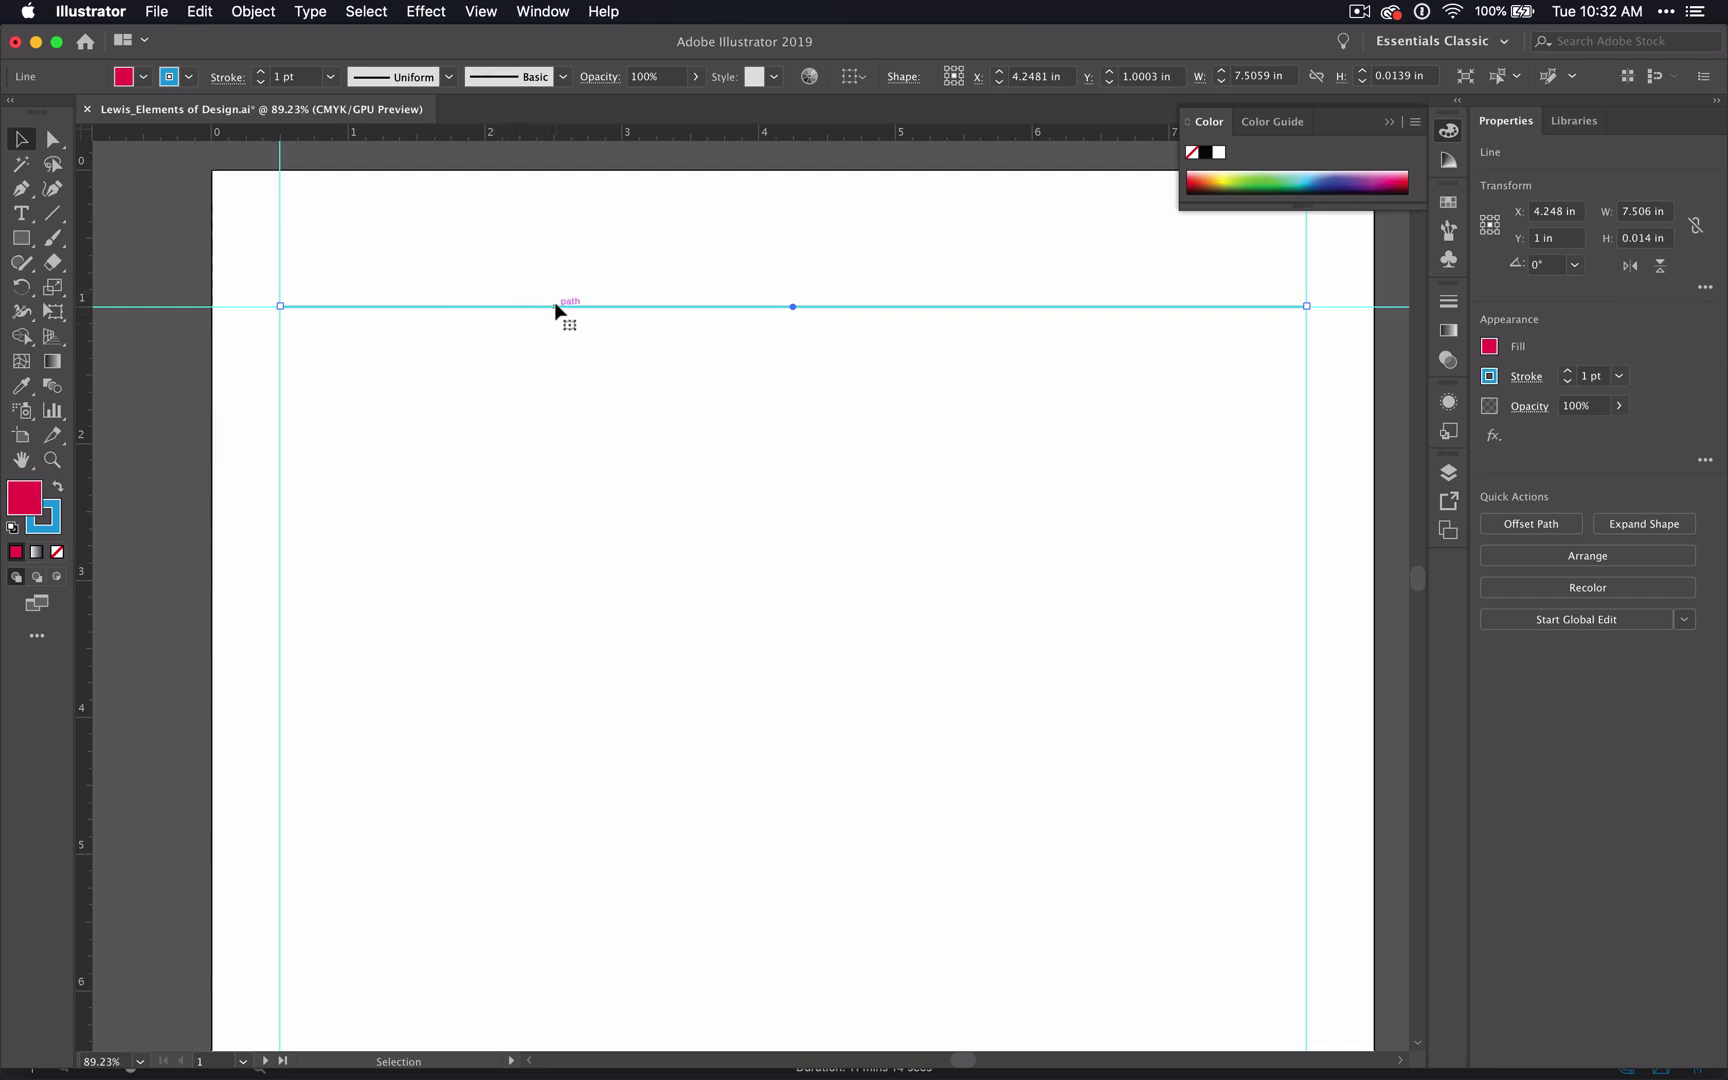
Step: Swap fill and stroke until the line has a blue stroke with a crimson fill
left_click(60, 490)
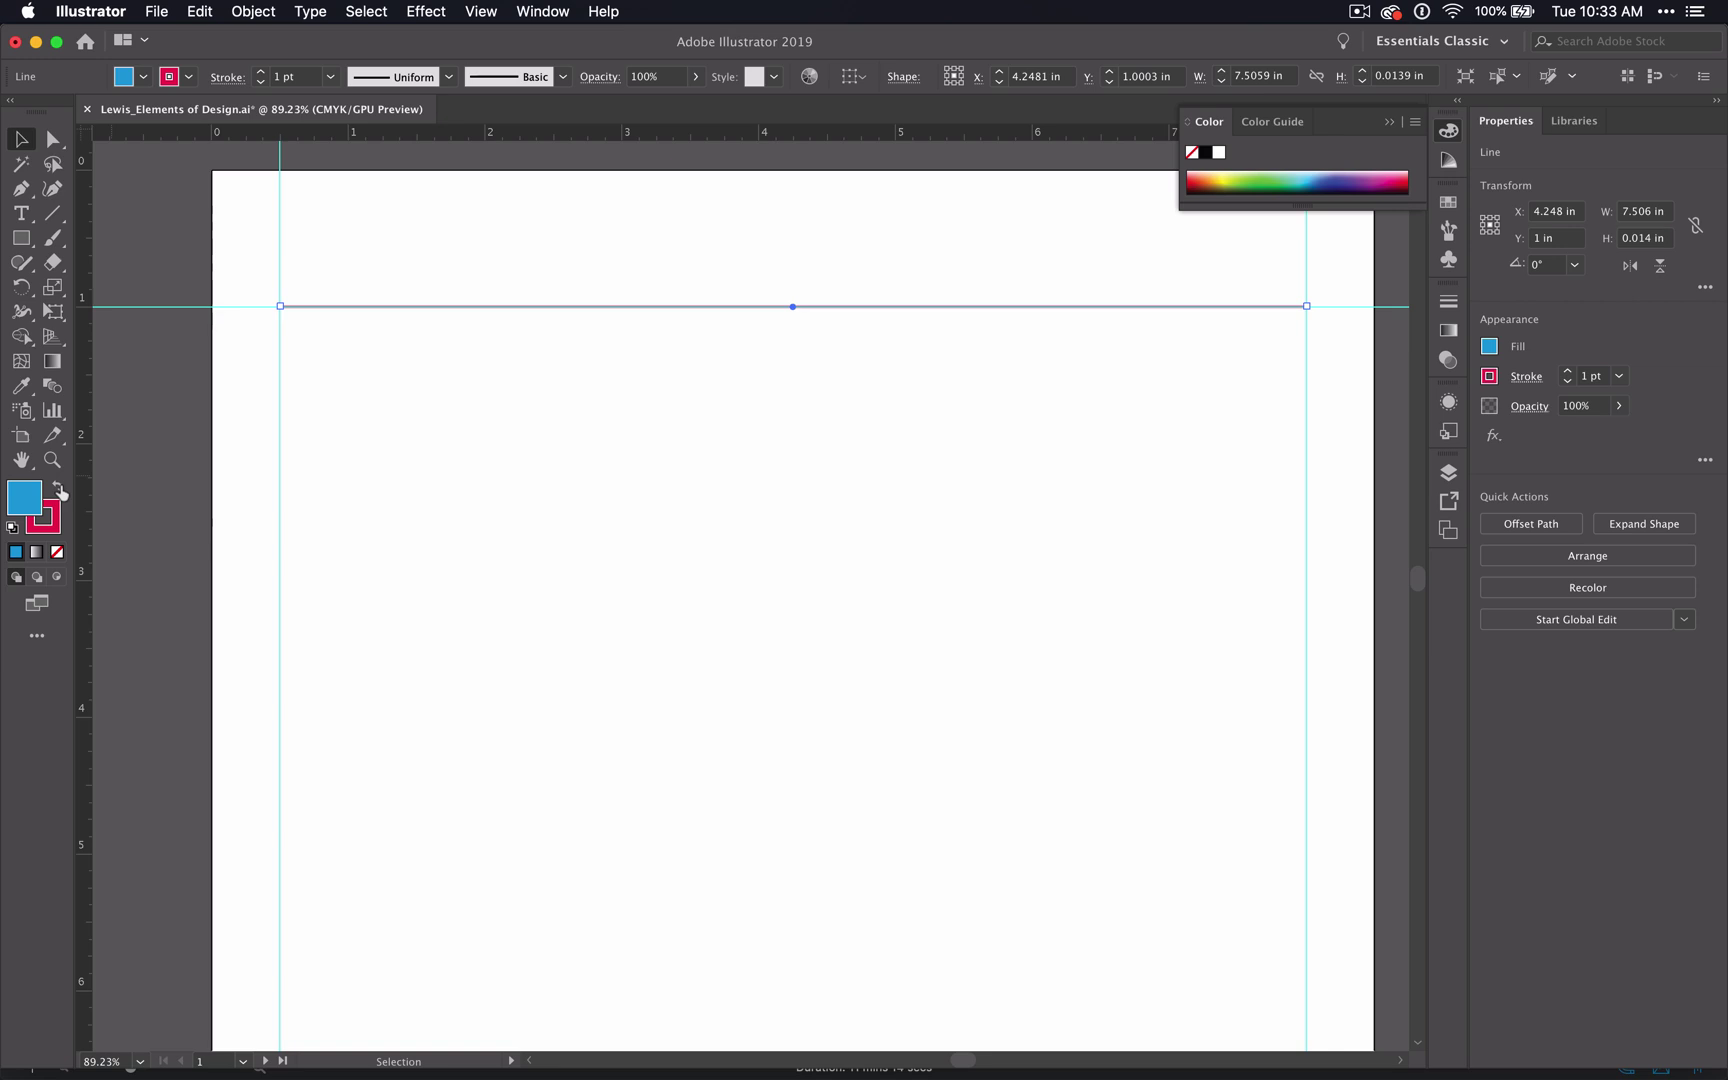
left_click(325, 431)
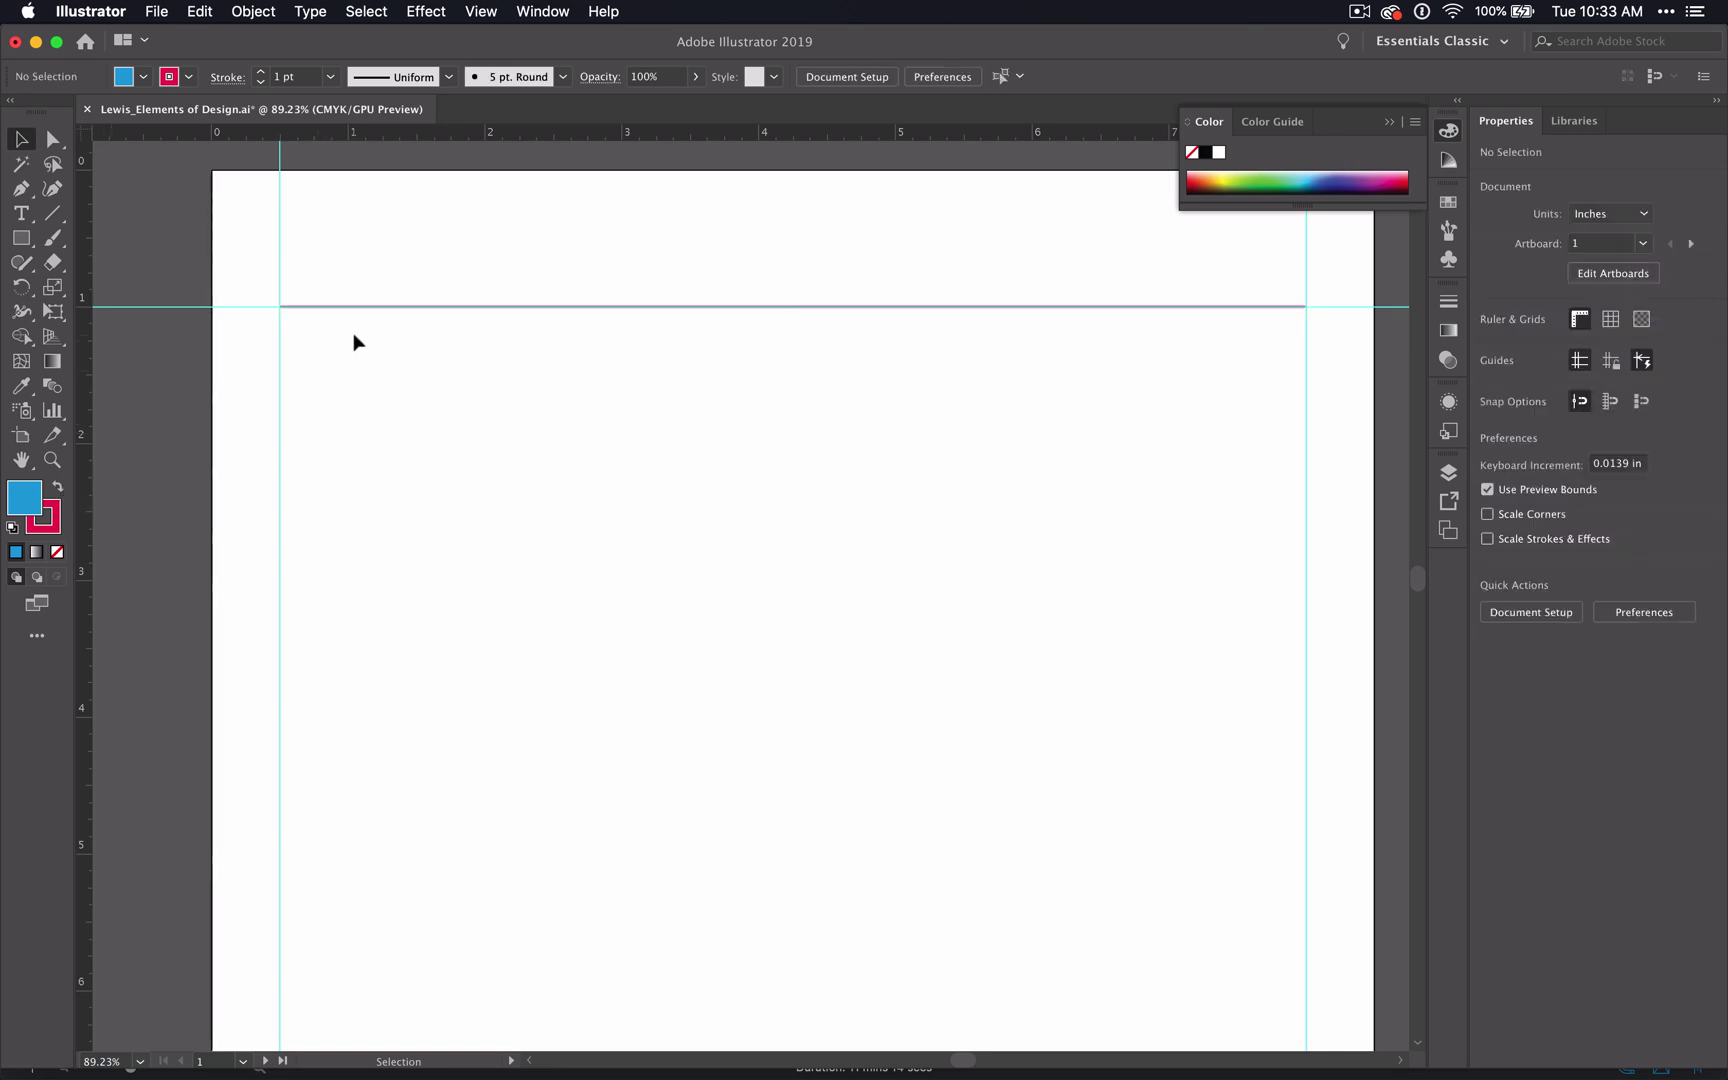
scroll(354, 342, "up", 5)
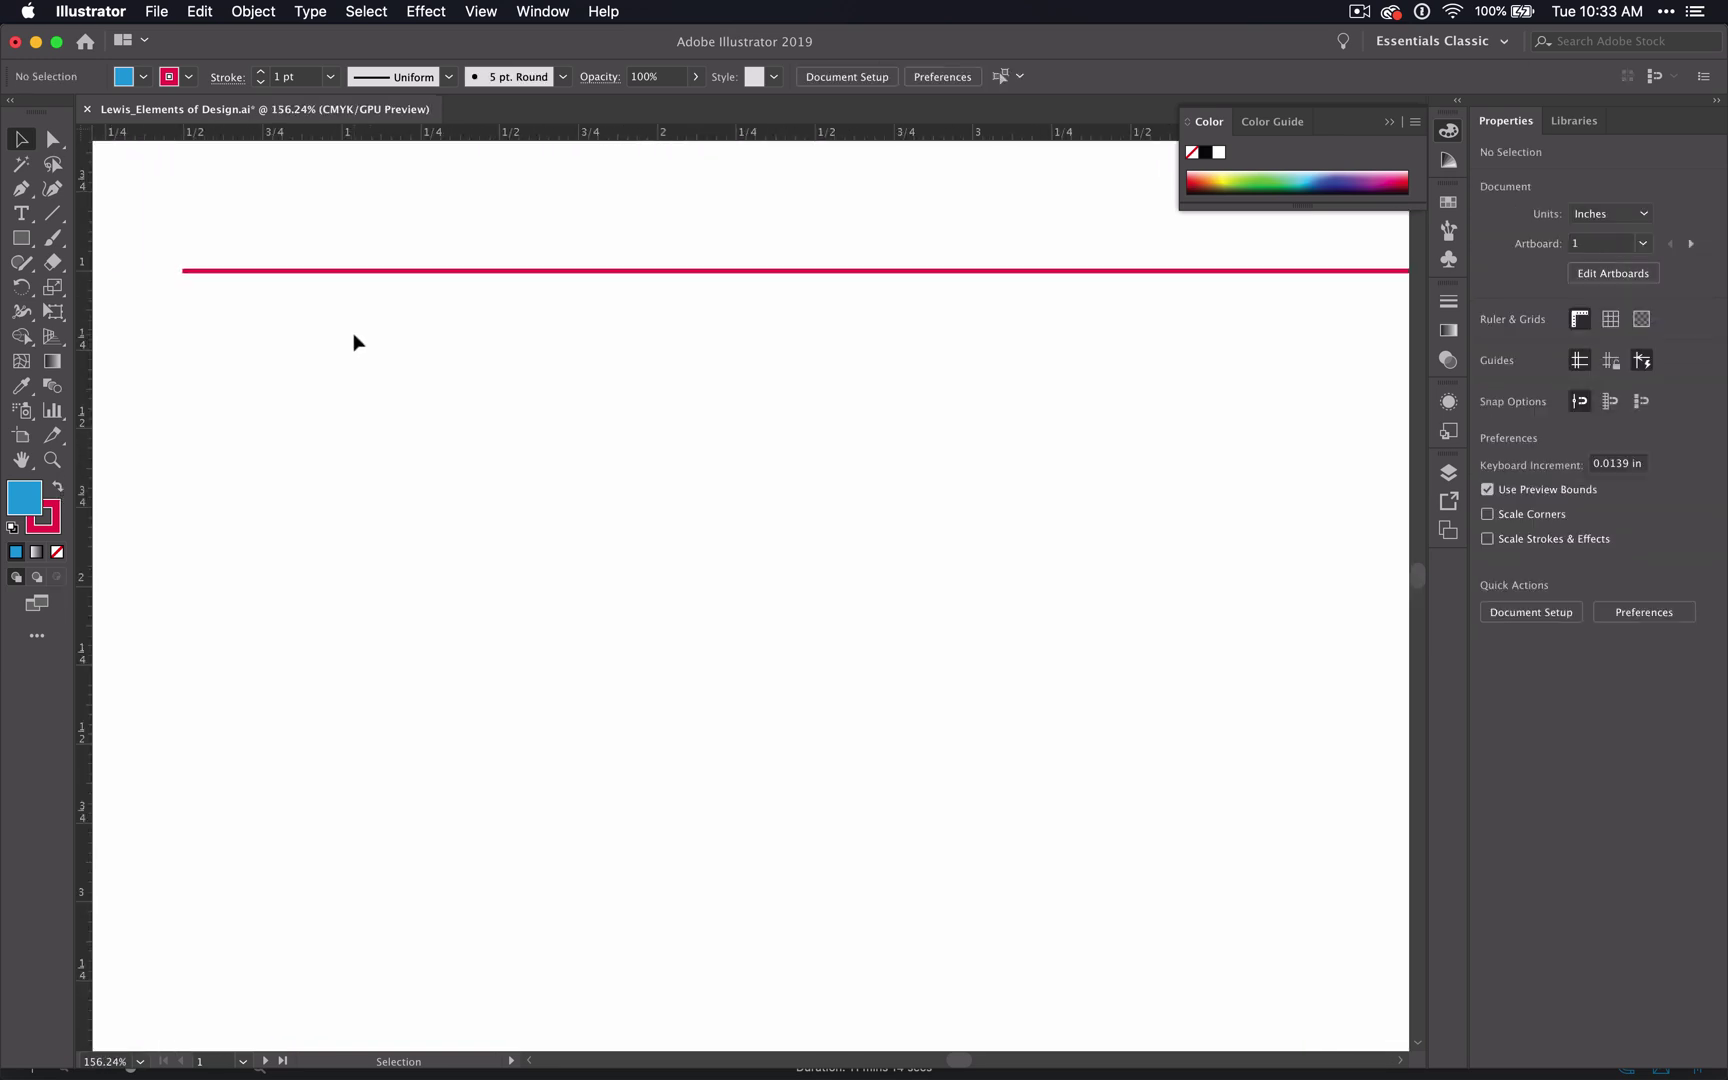
left_click(58, 488)
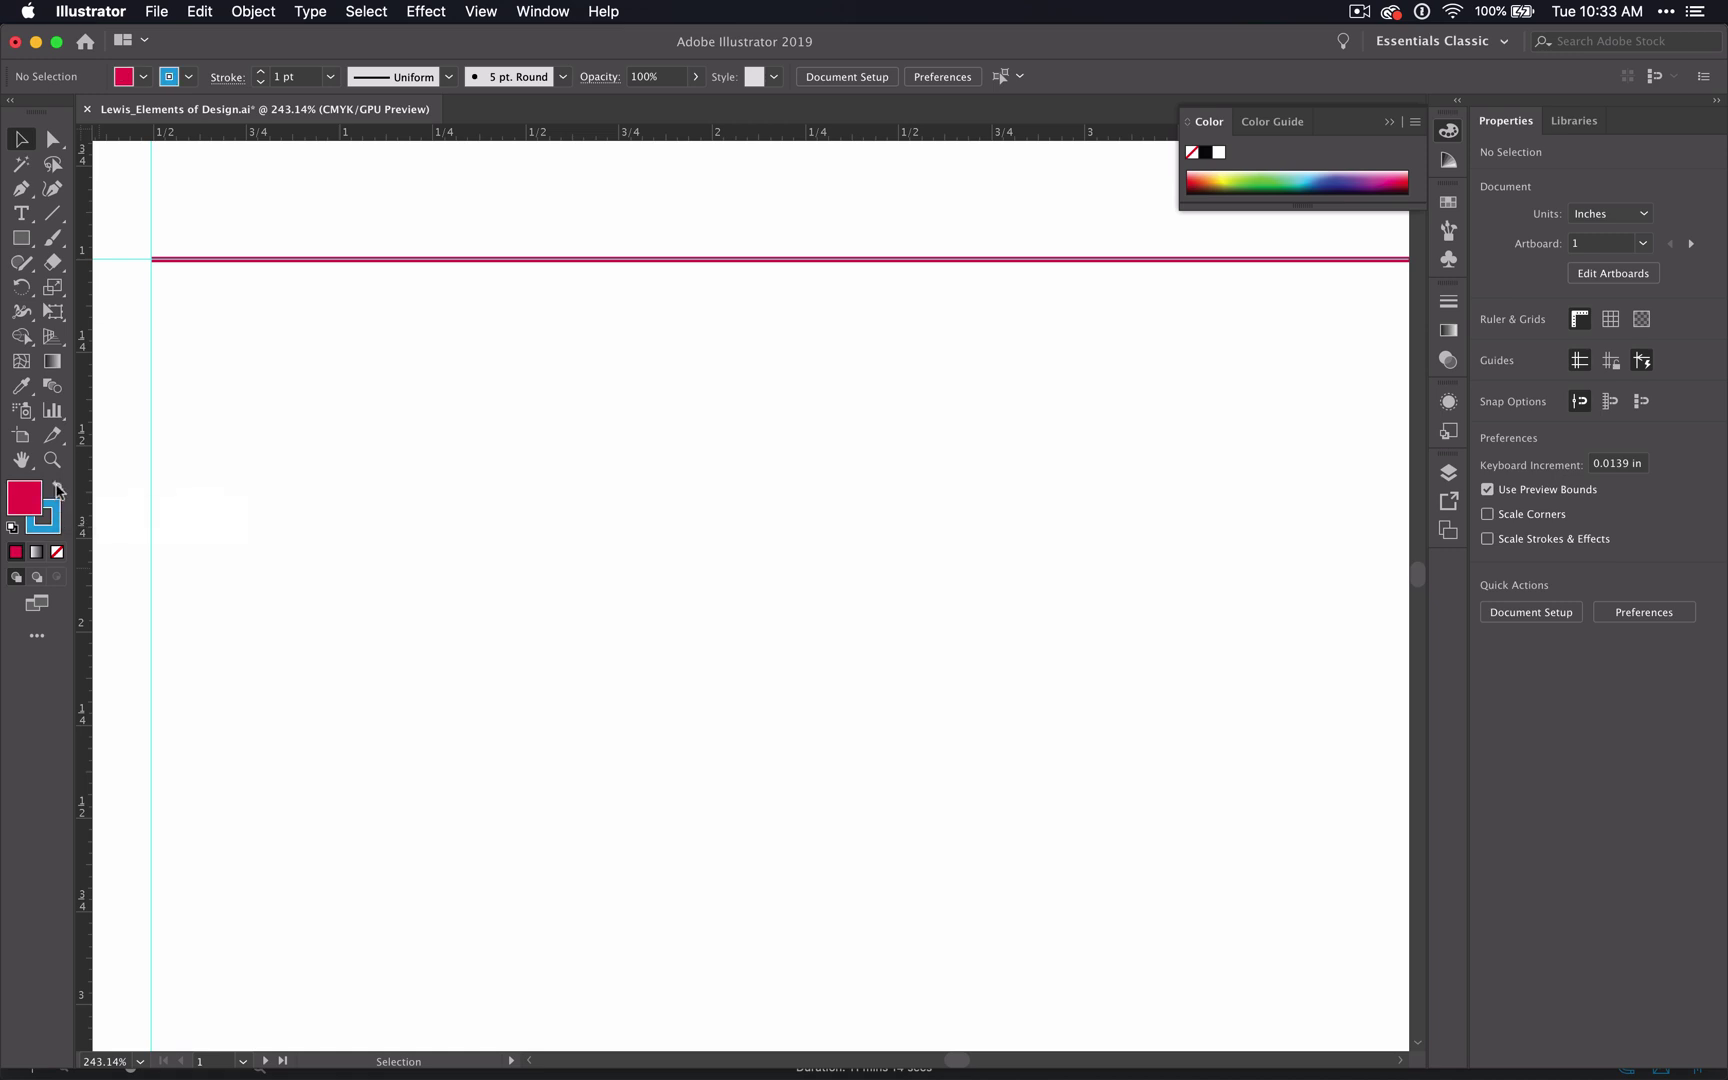
left_click(58, 488)
left_click(208, 260)
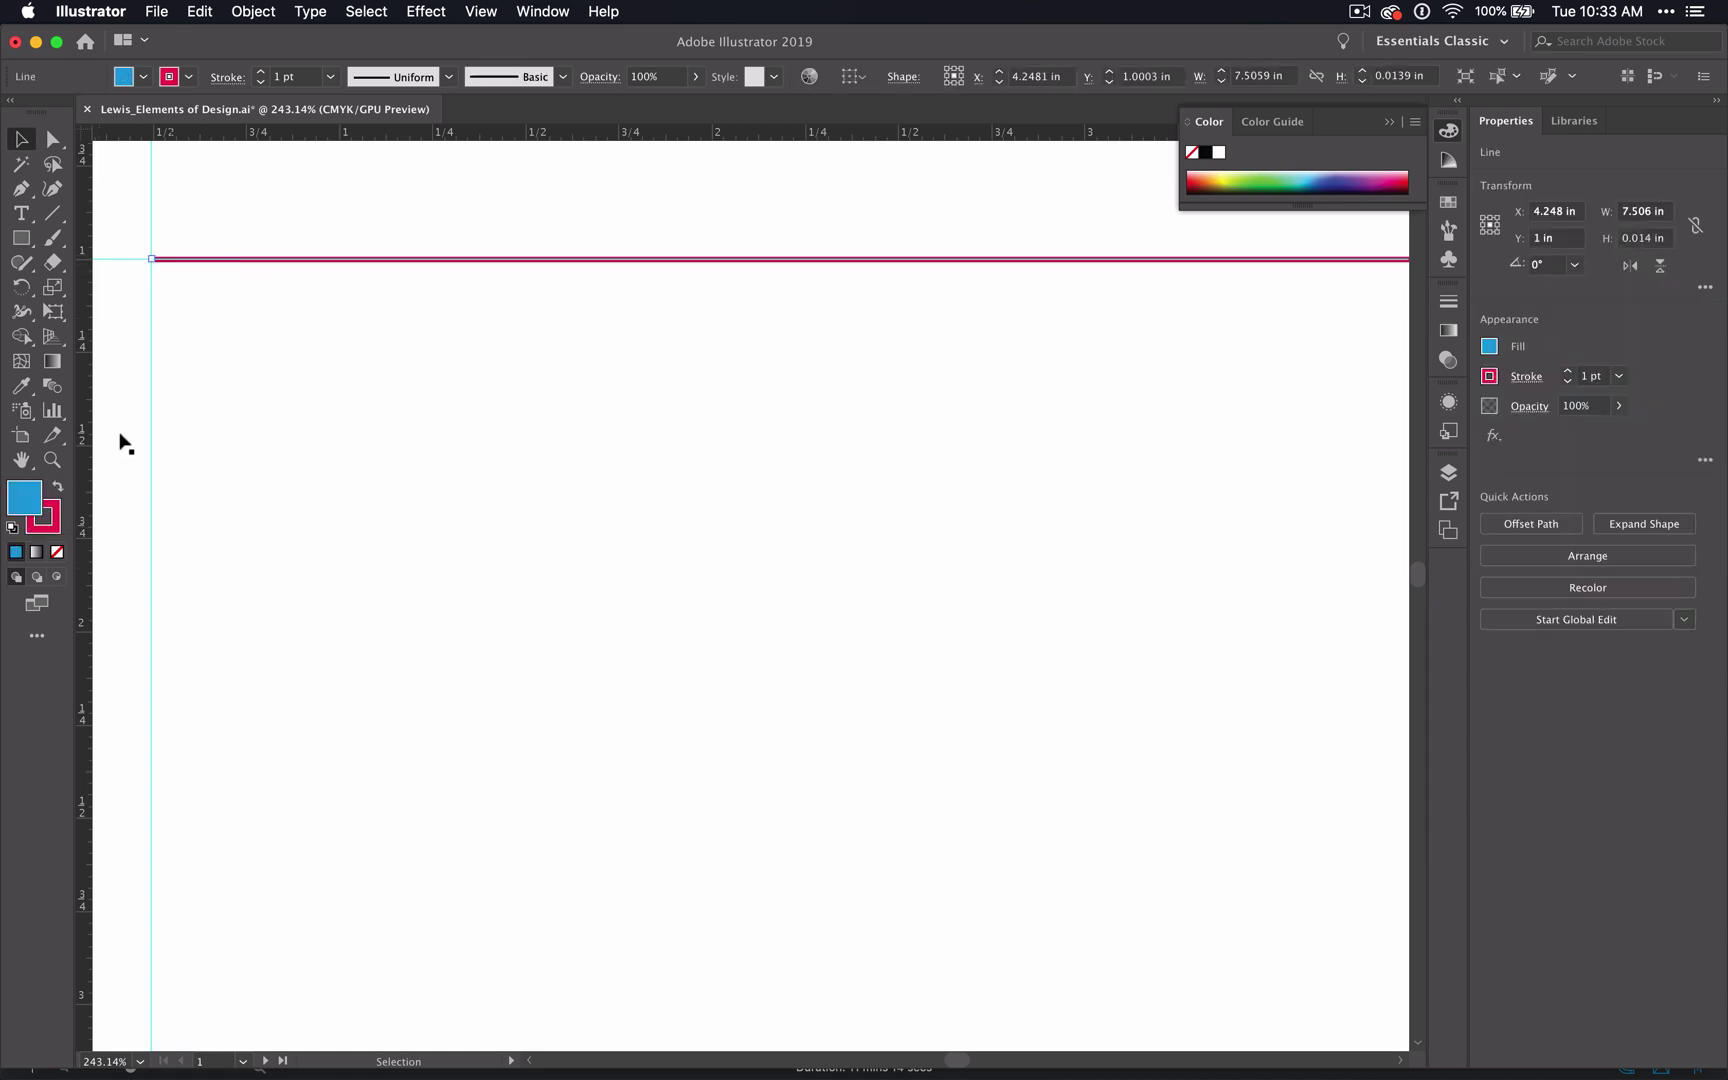
left_click(58, 490)
left_click(58, 490)
left_click(58, 490)
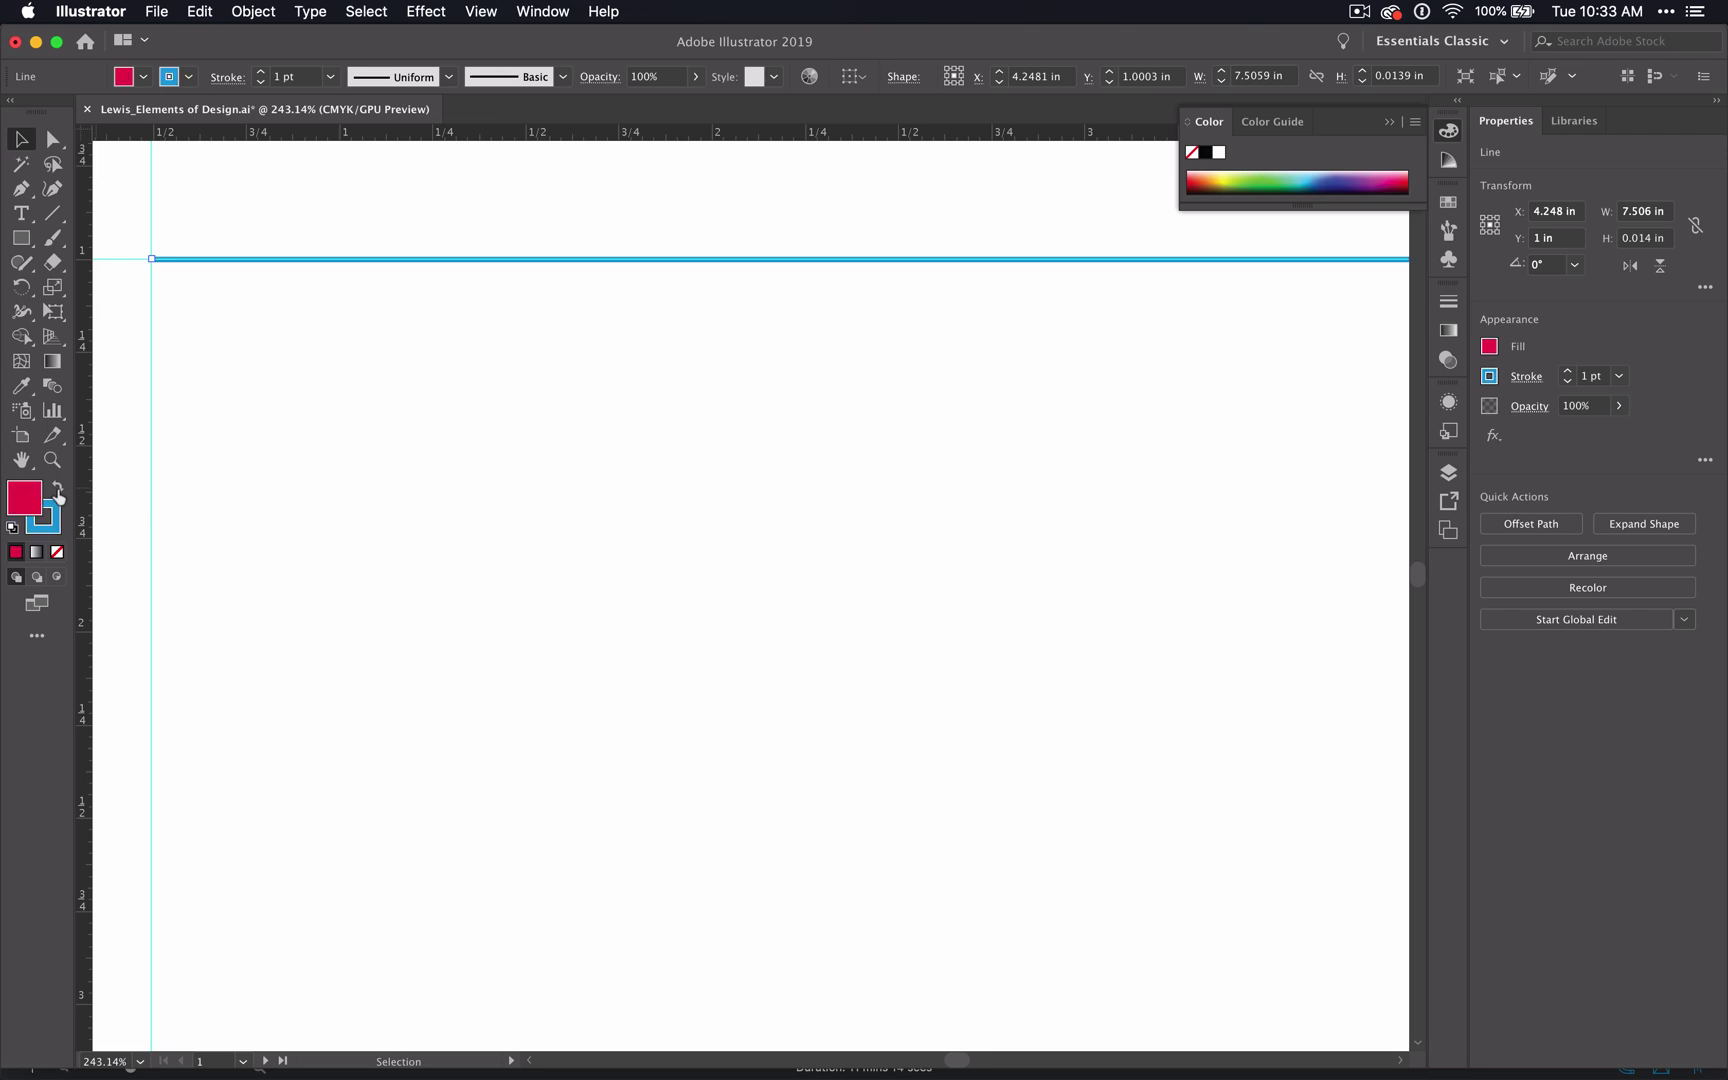
Step: Reset the line to default colours, then set both its fill and stroke to None
left_click(12, 529)
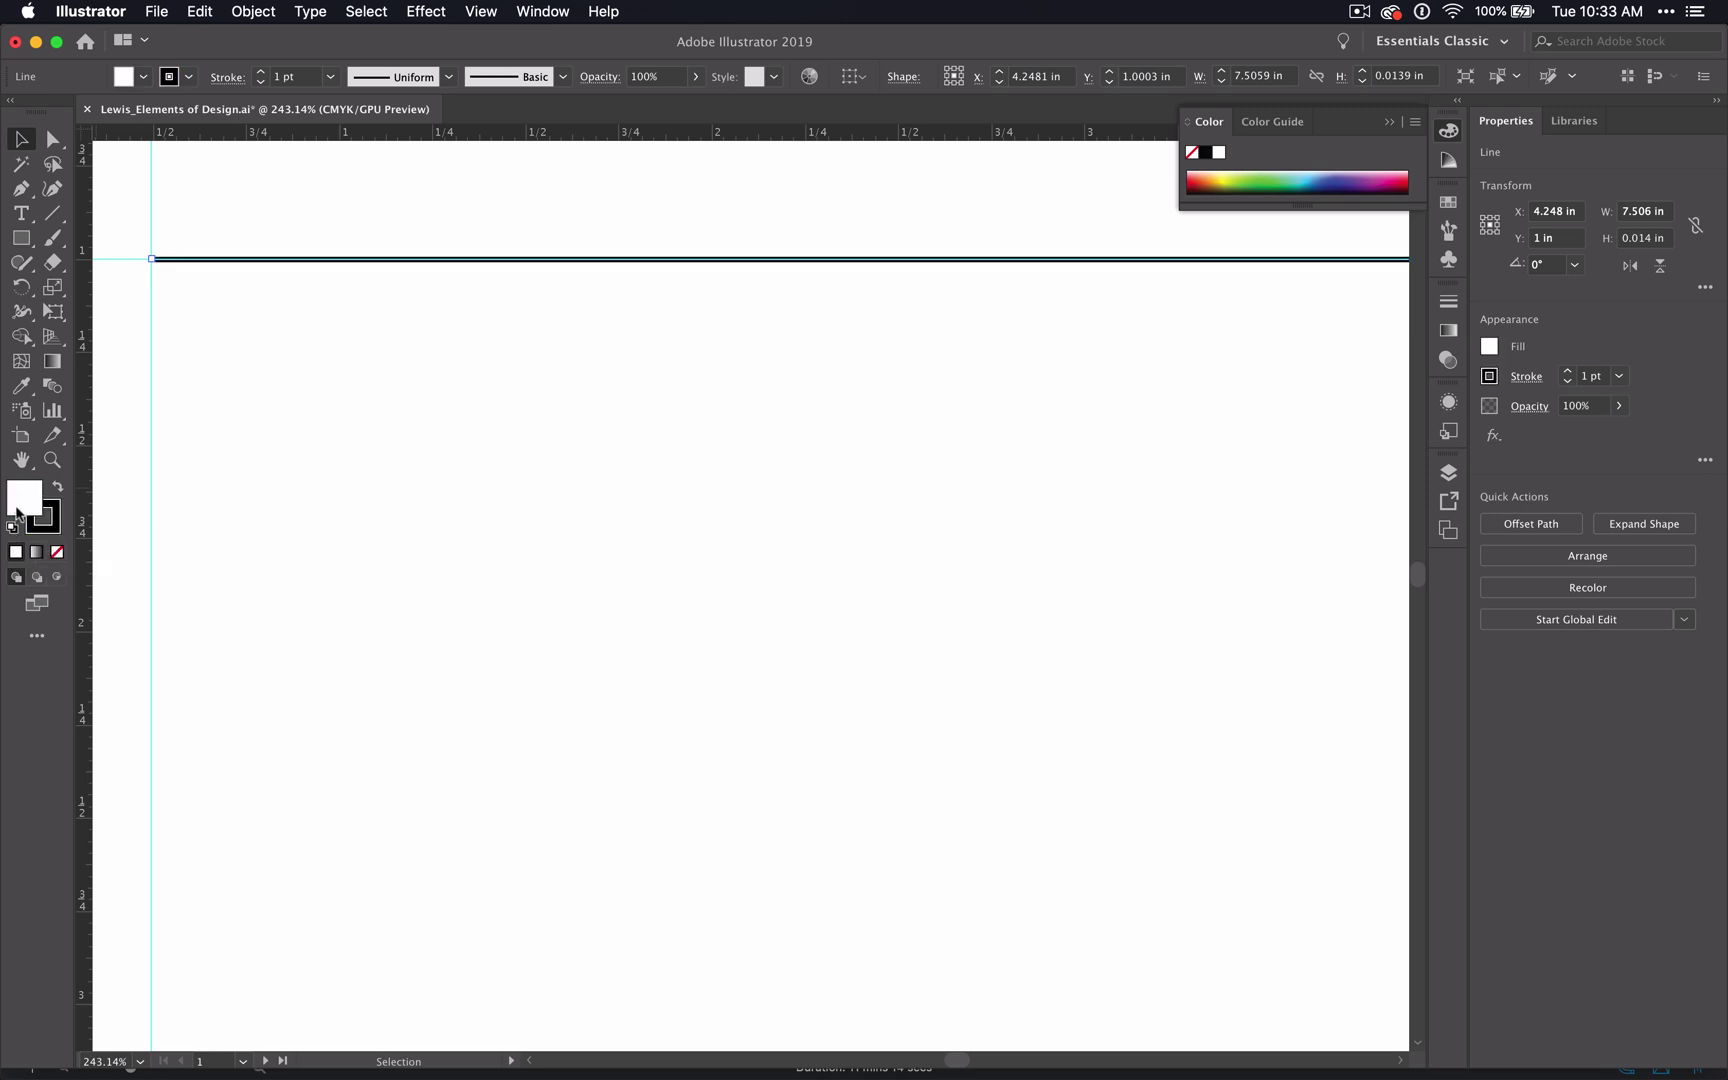
left_click(54, 530)
left_click(35, 508)
left_click(35, 555)
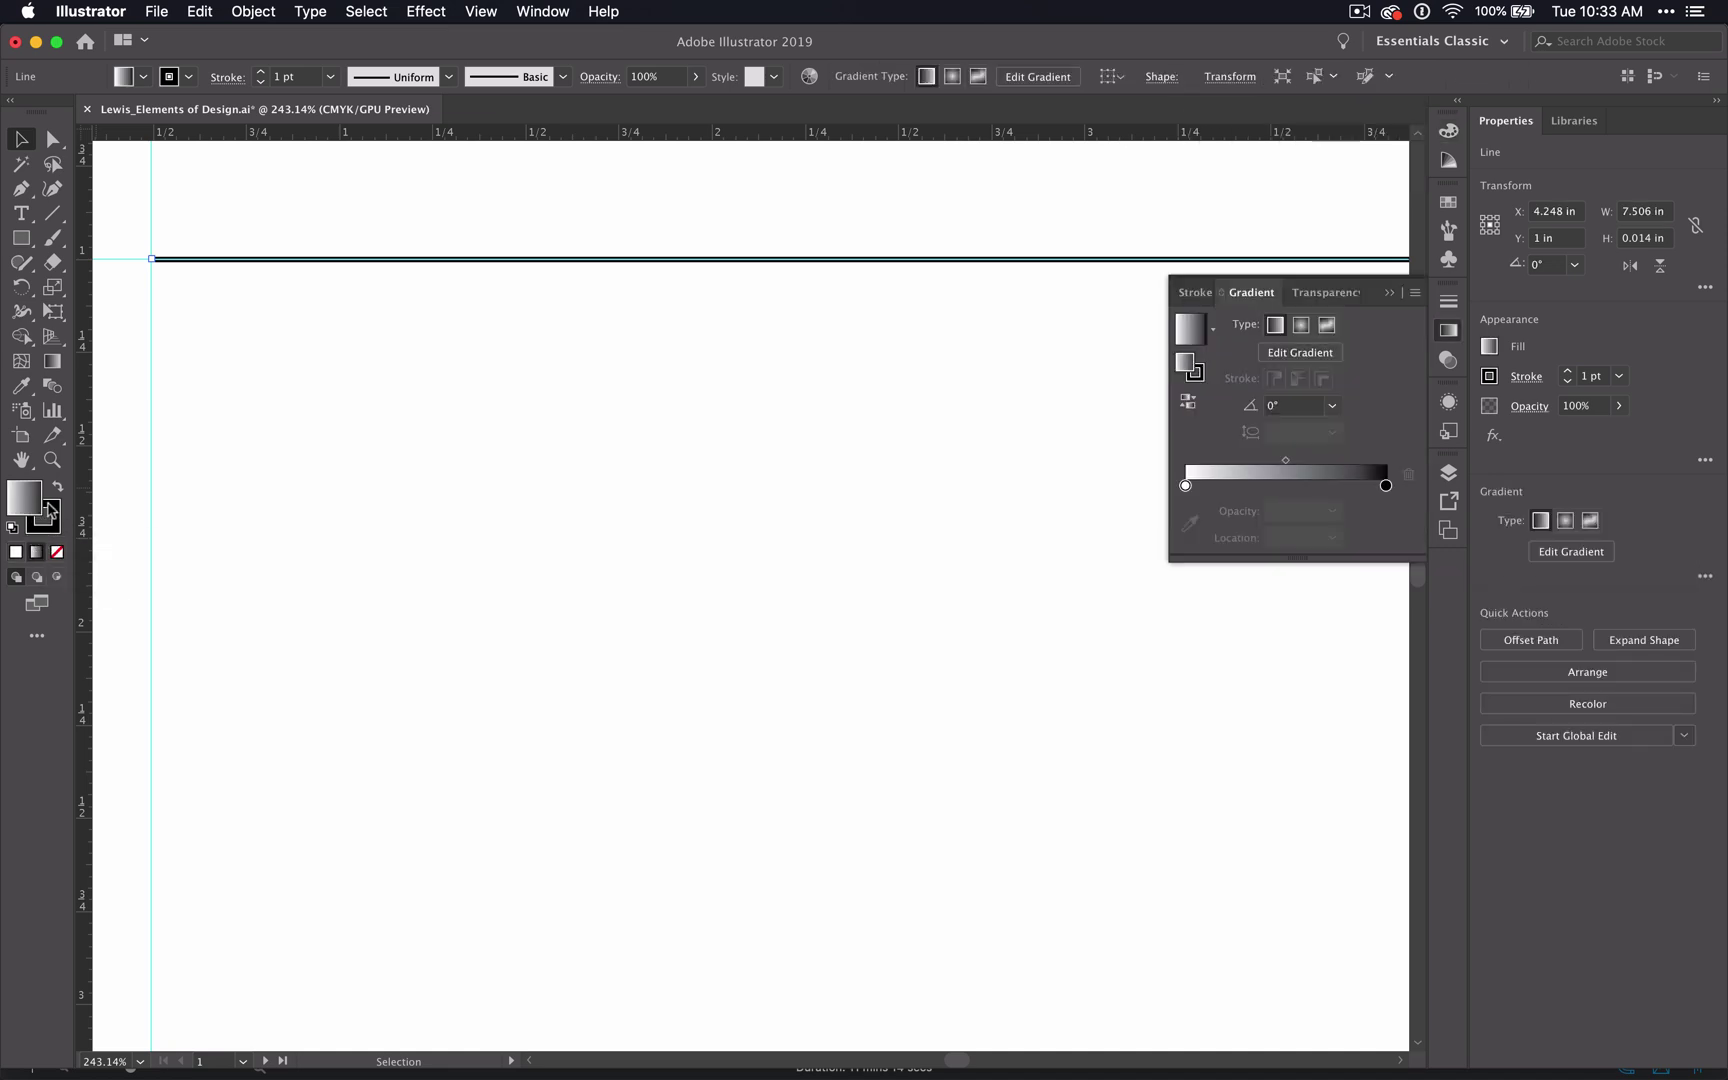
left_click(53, 535)
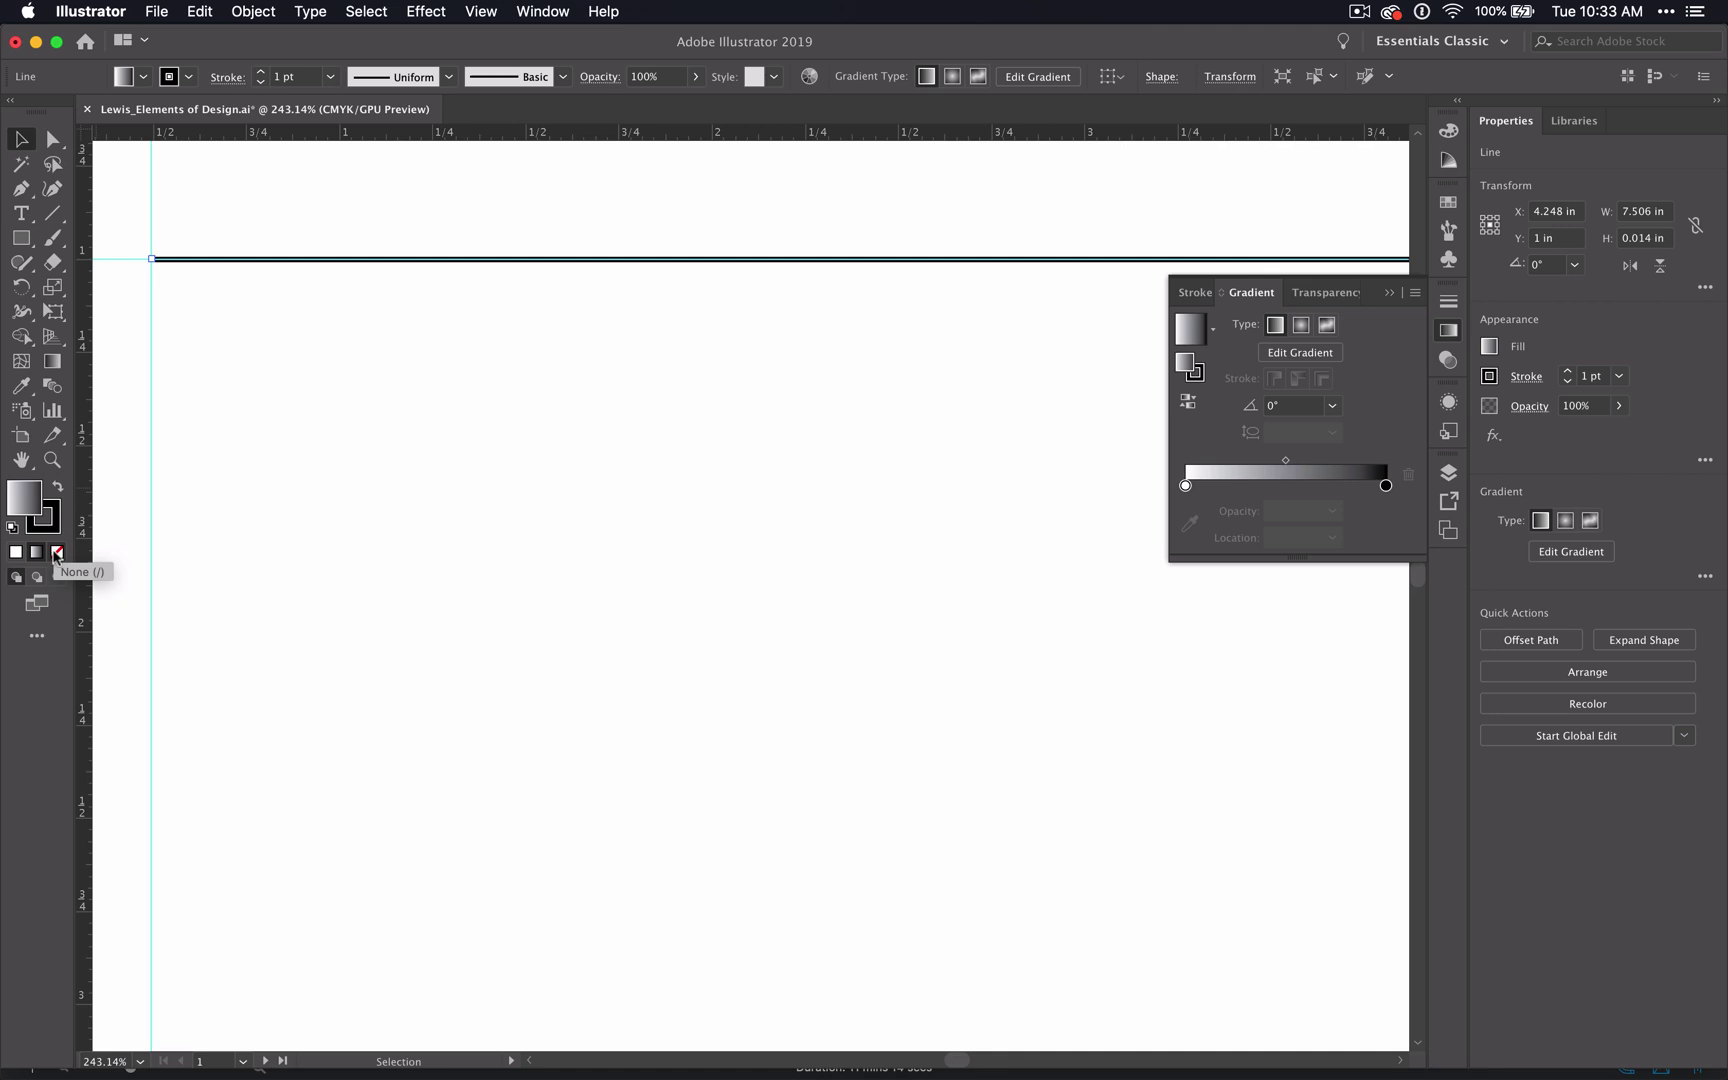
left_click(56, 554)
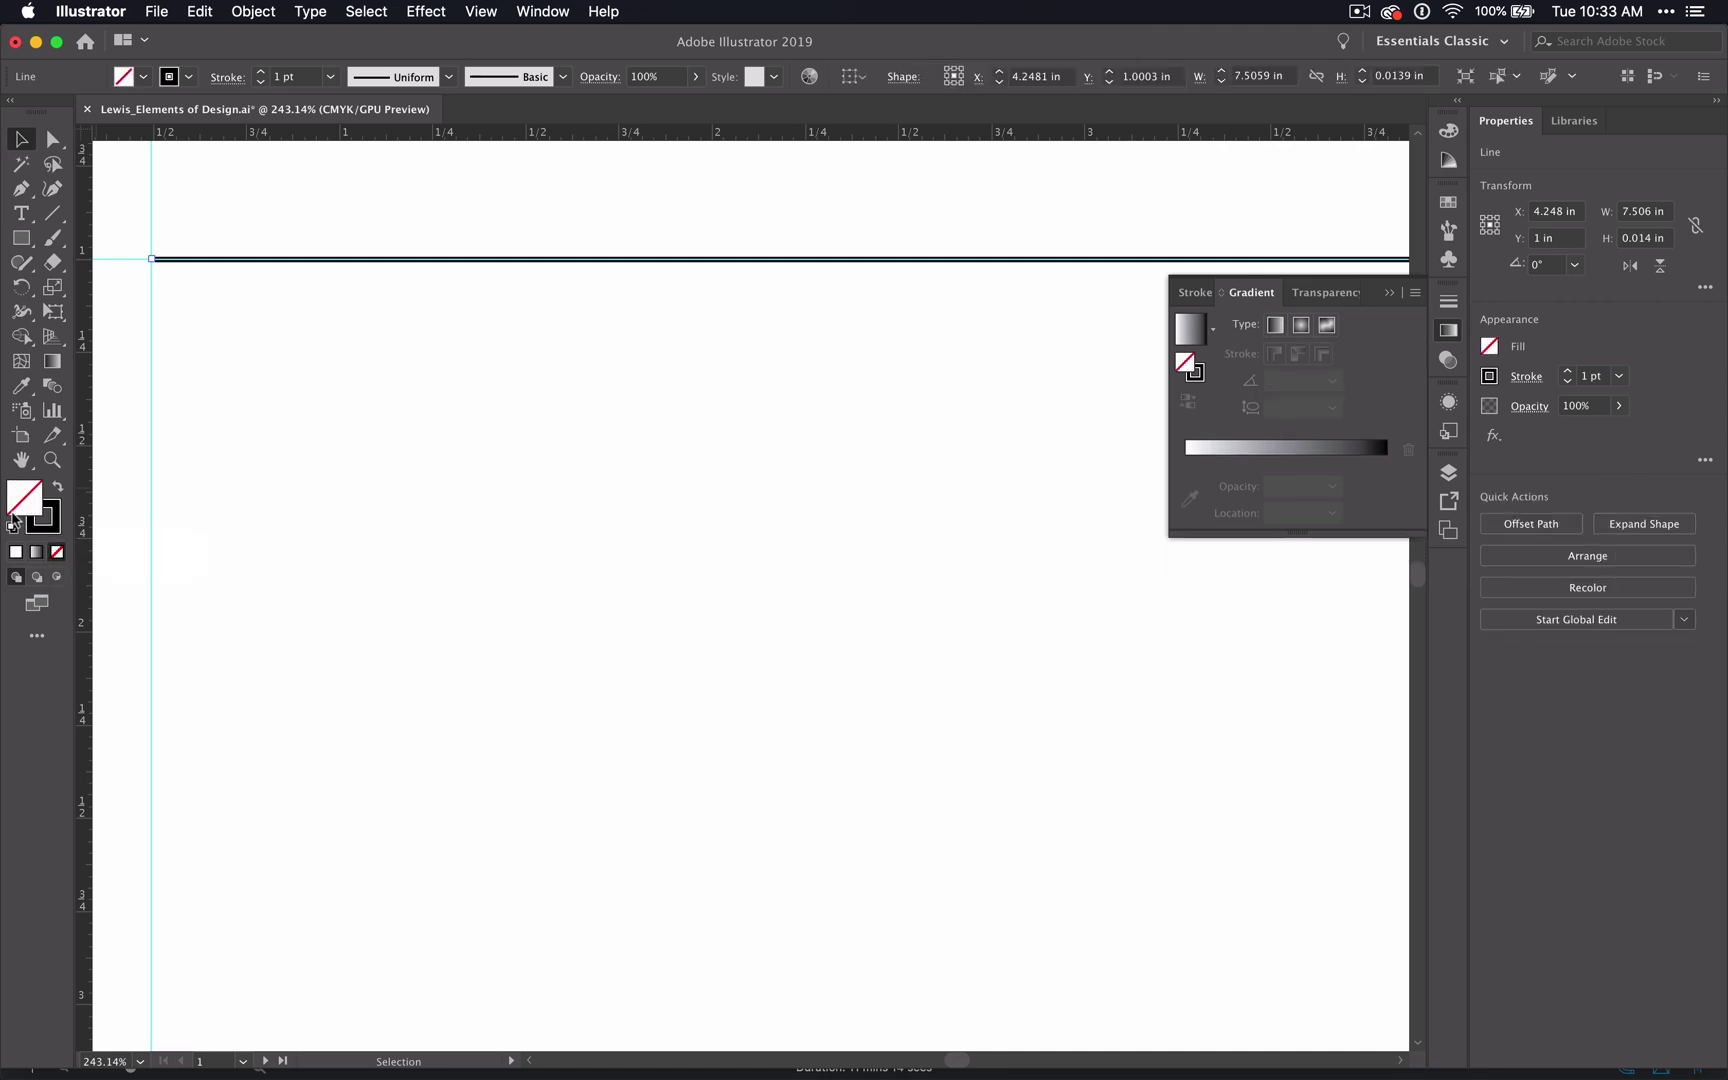
left_click(44, 522)
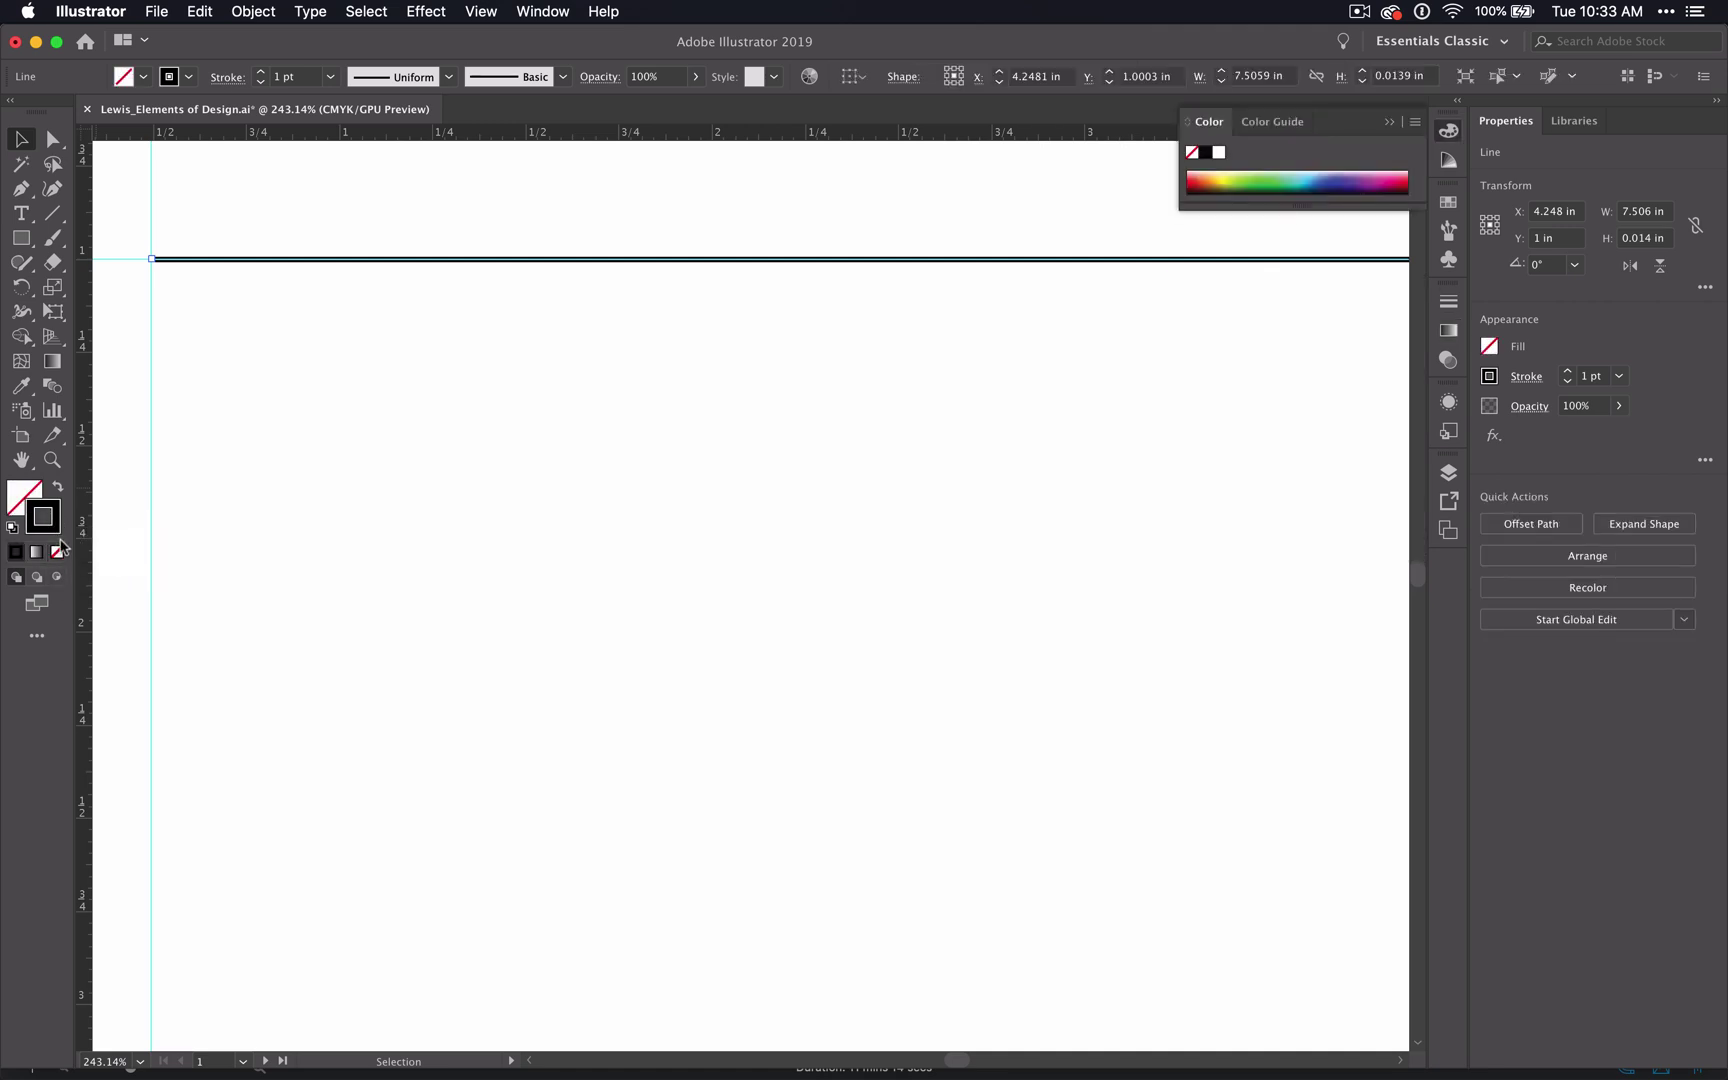
left_click(57, 555)
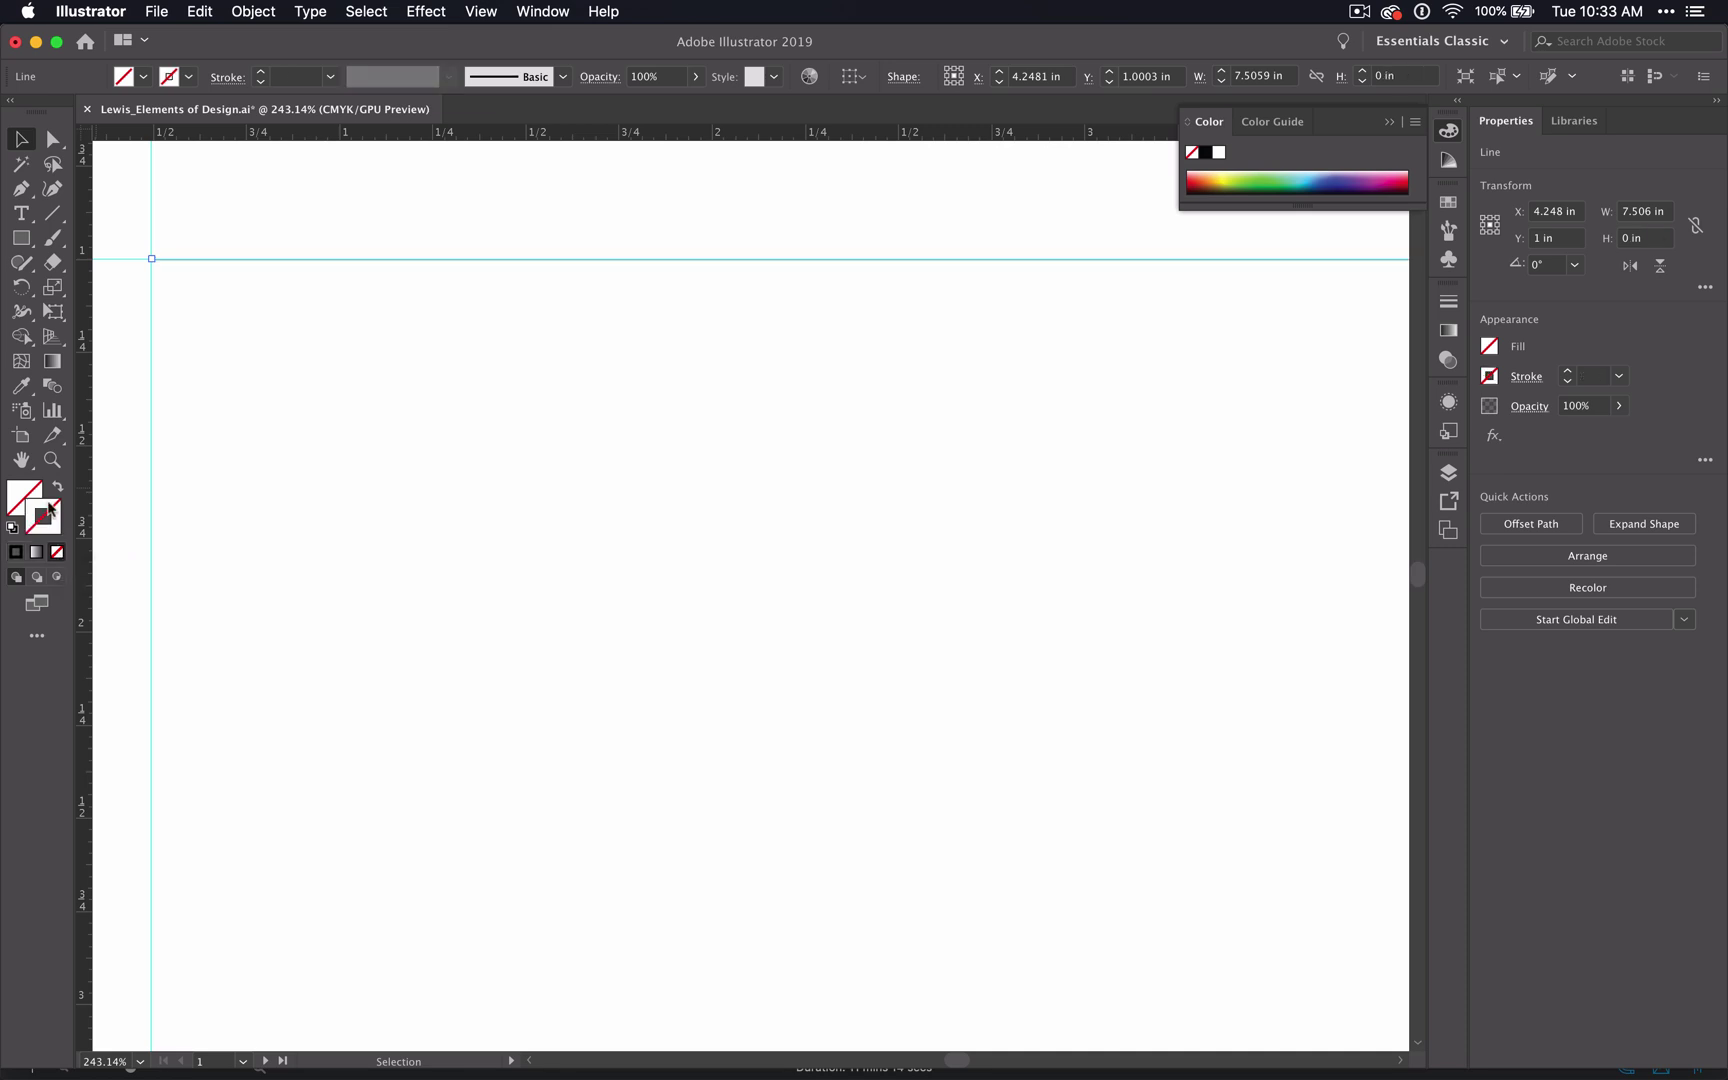
Step: Restore the line's stroke as 1 pt blue #2525D8 with no fill, then deselect it
left_click(13, 550)
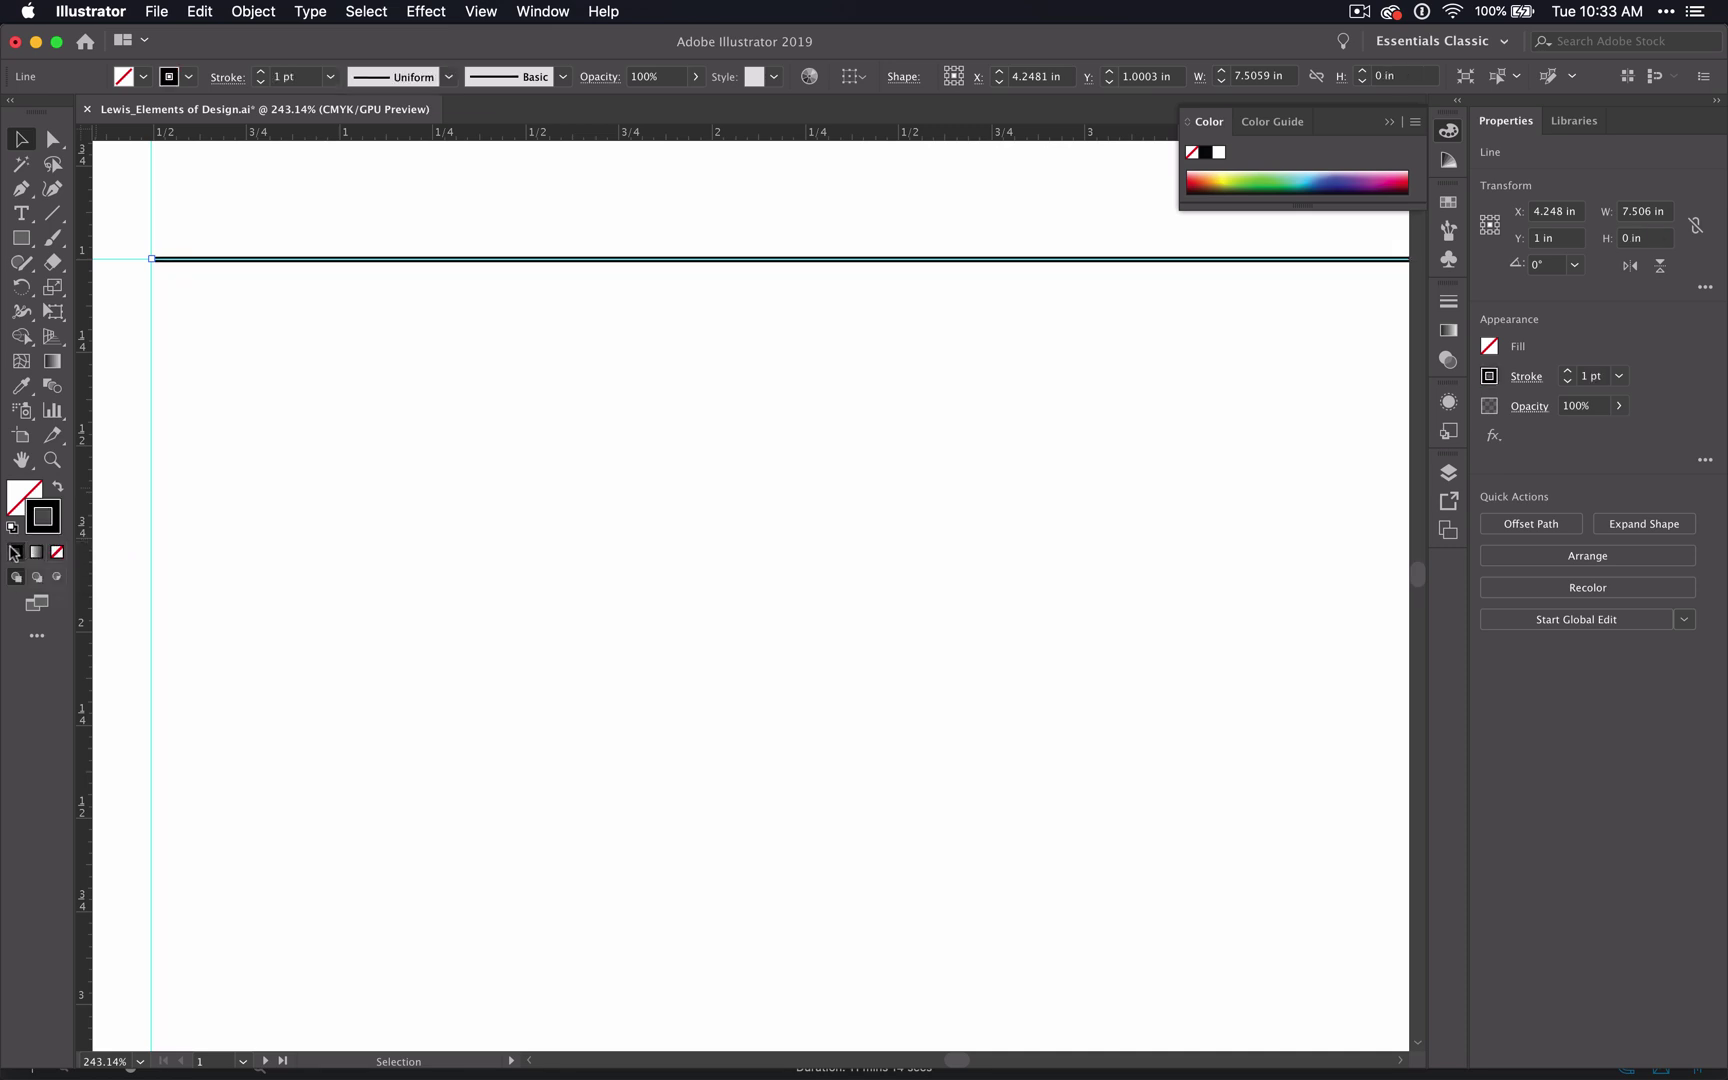
double_click(58, 530)
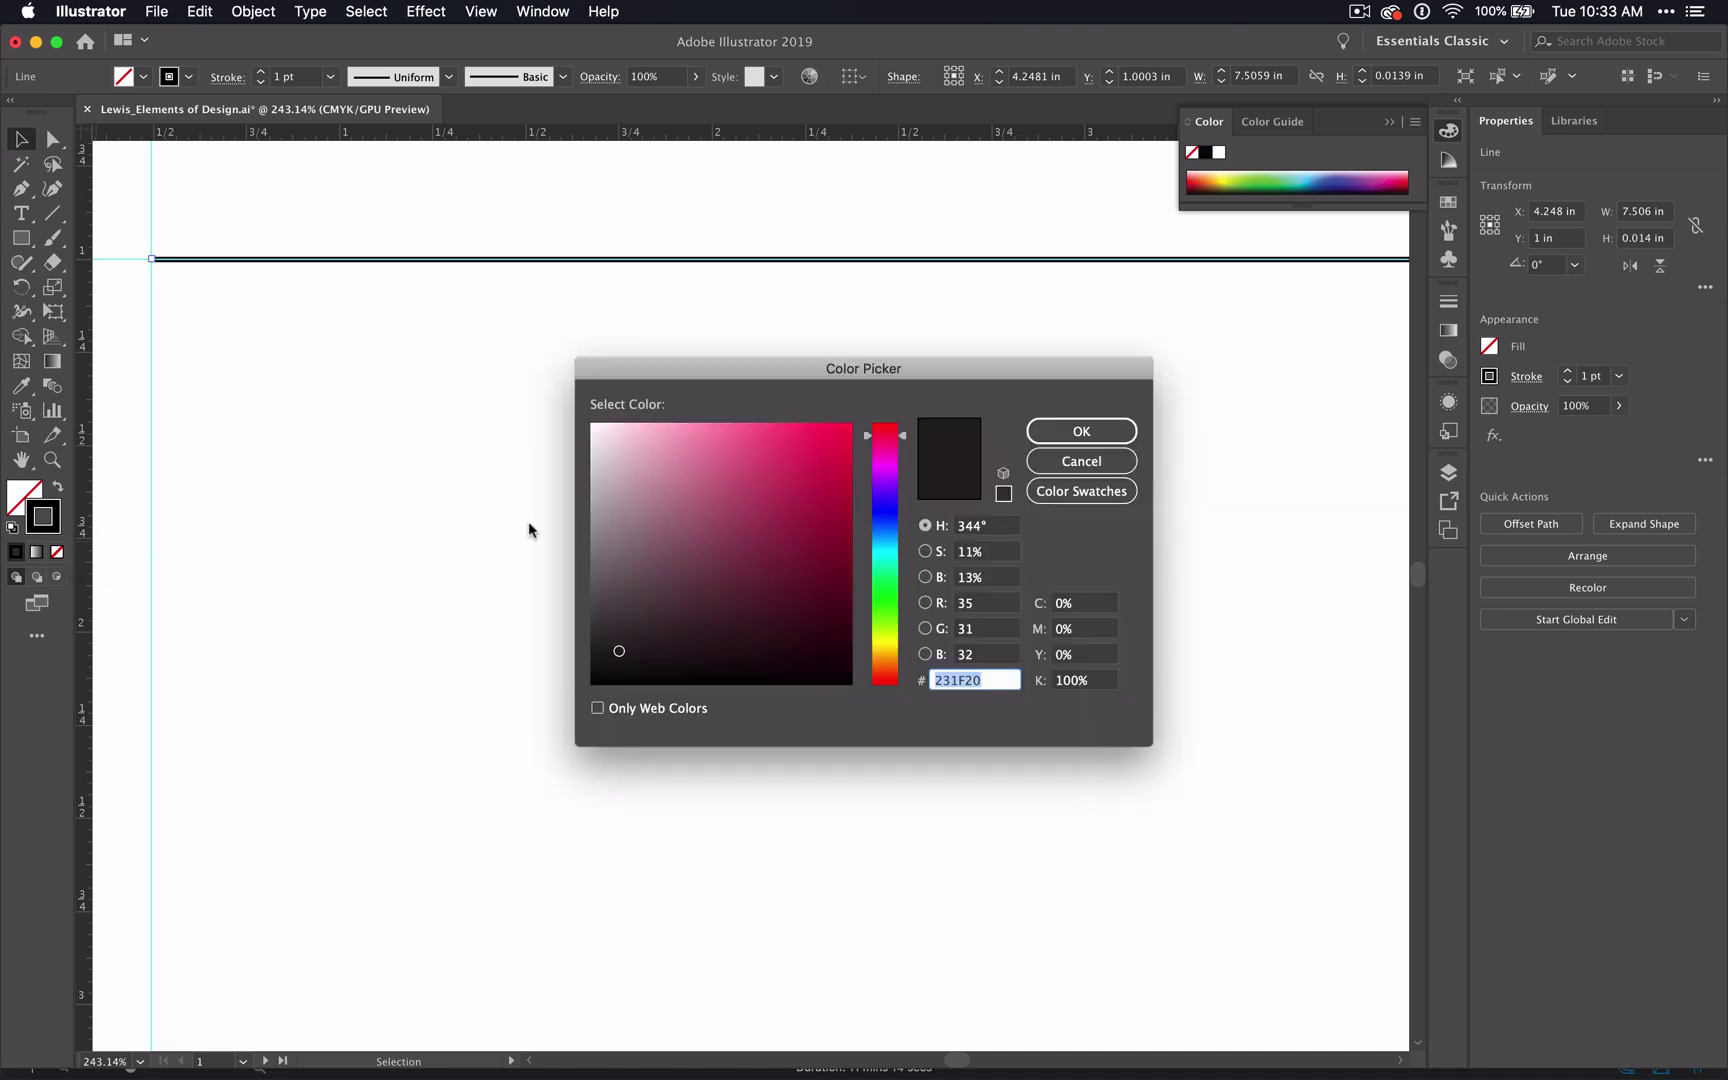
left_click(890, 513)
left_click(807, 462)
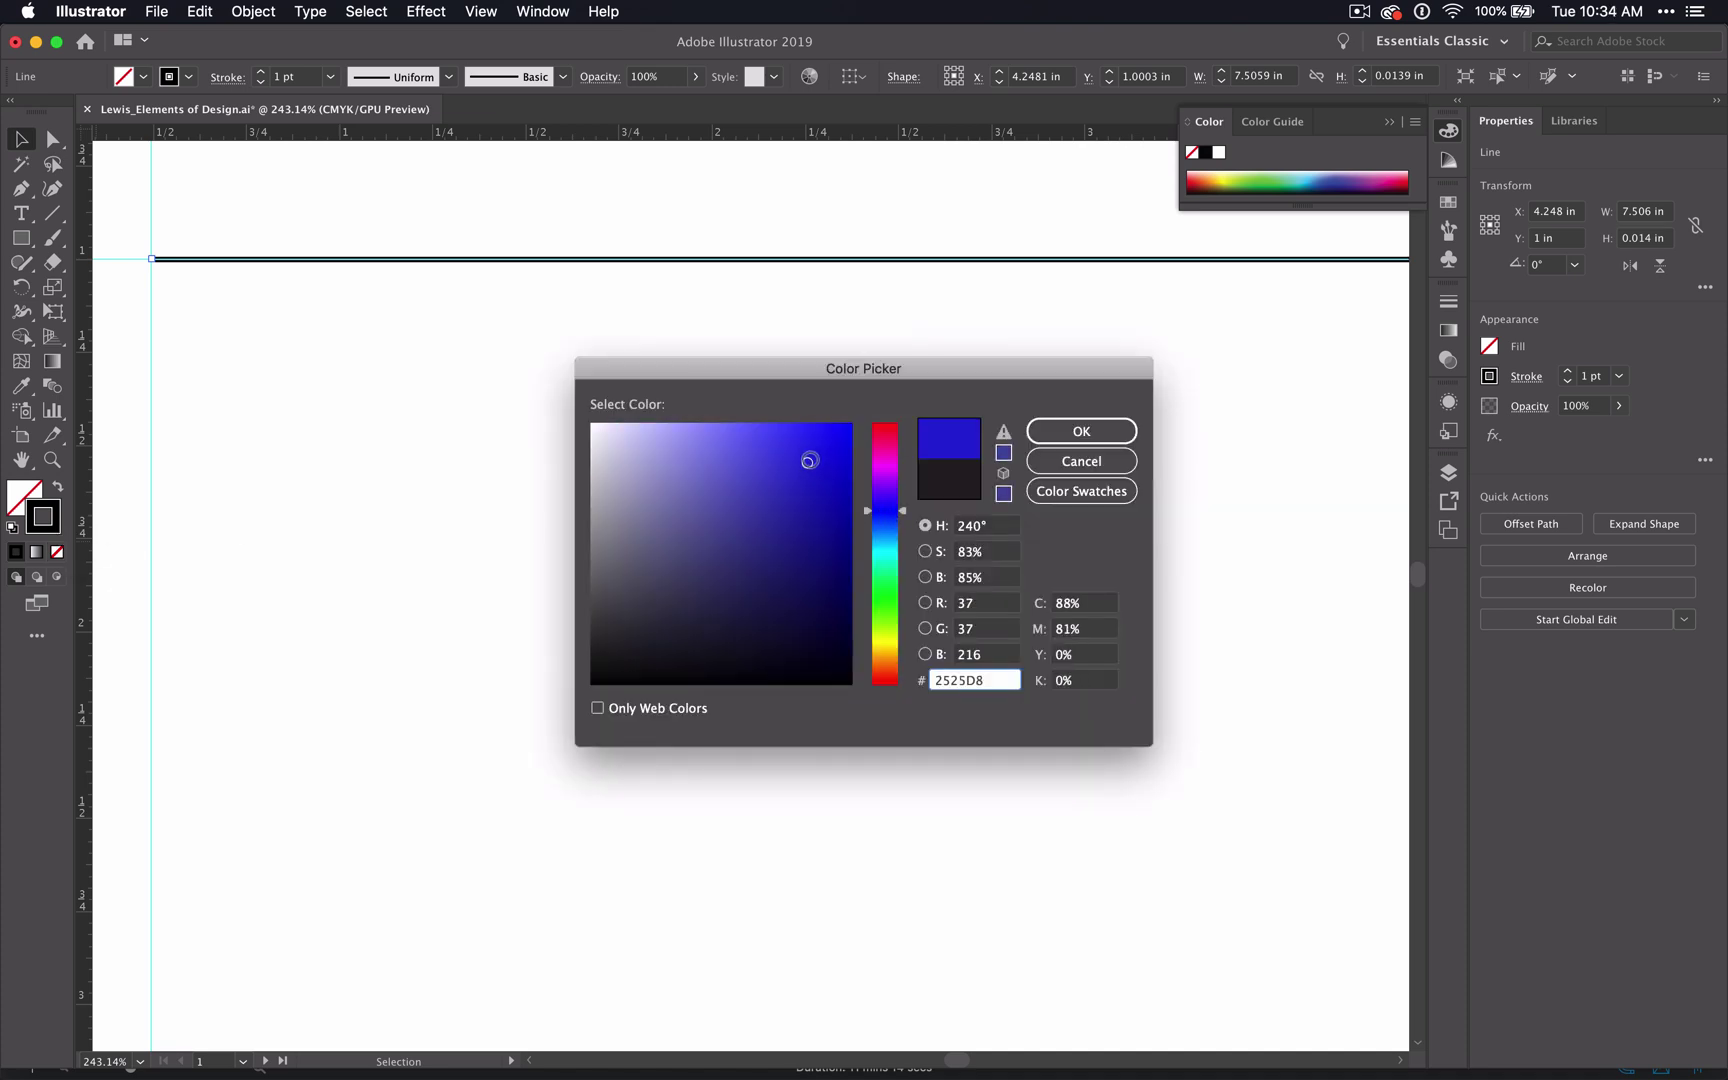
left_click(1081, 431)
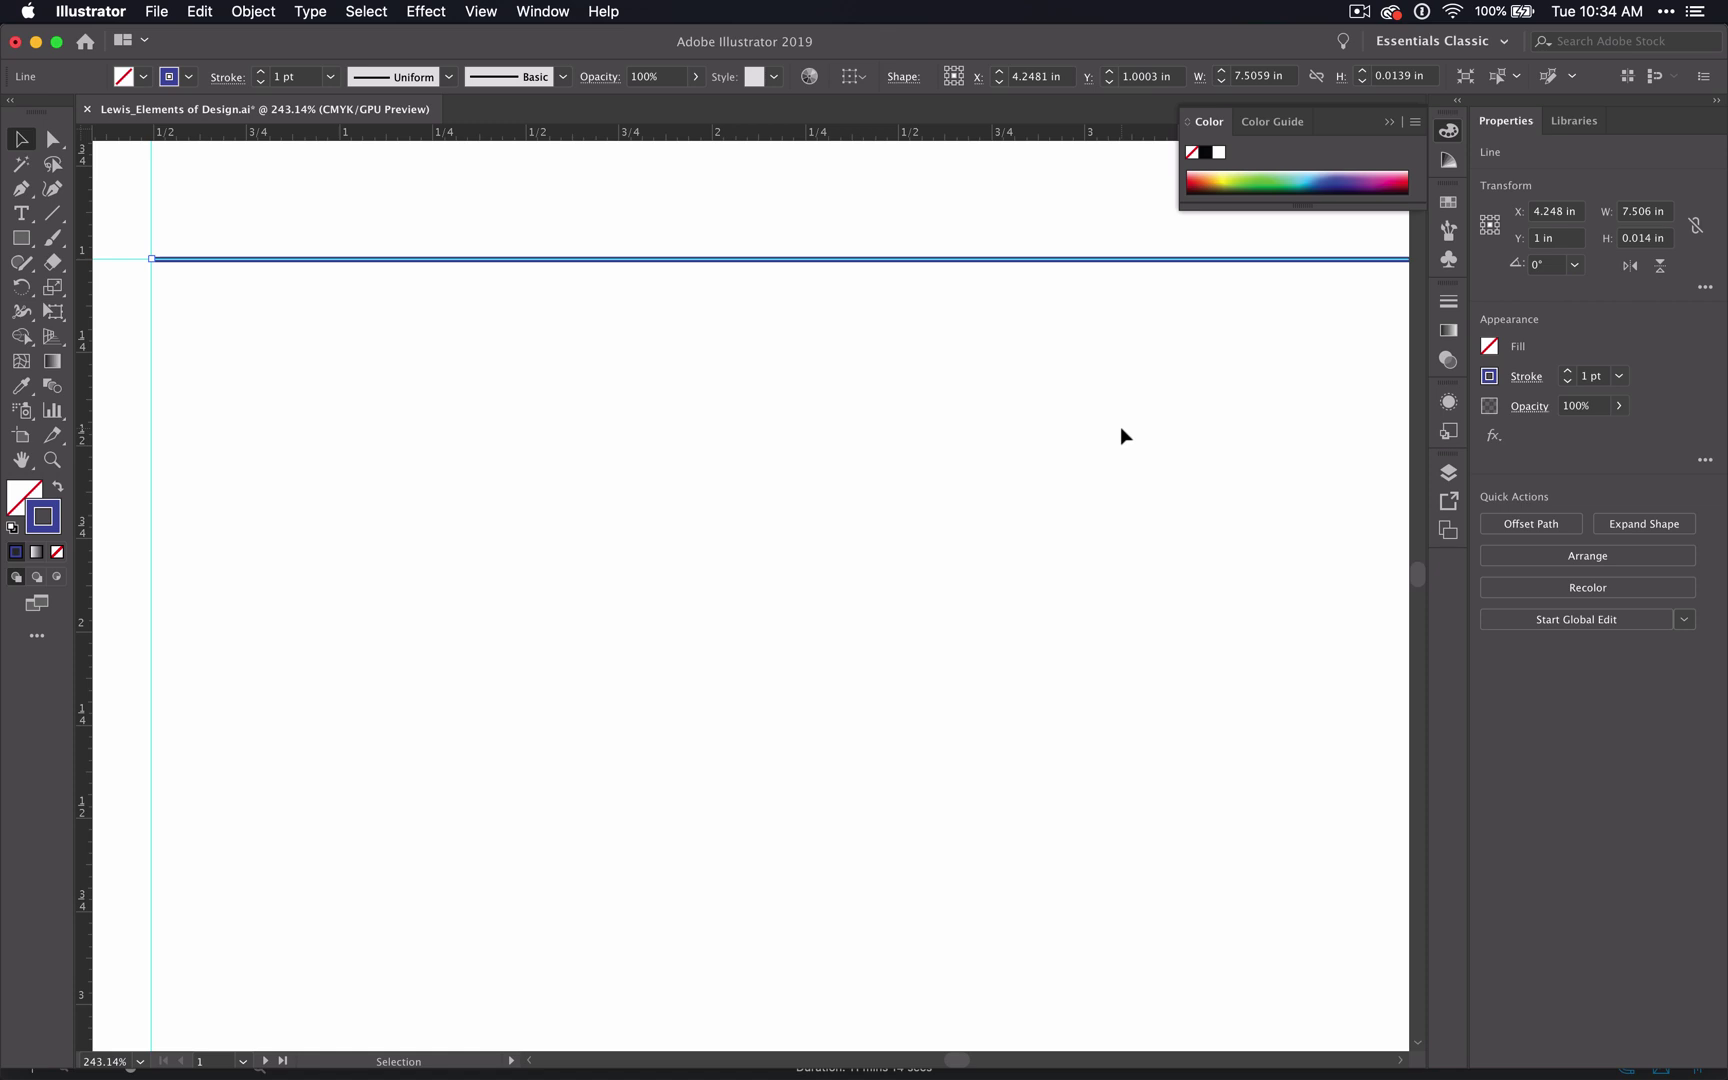
left_click(585, 348)
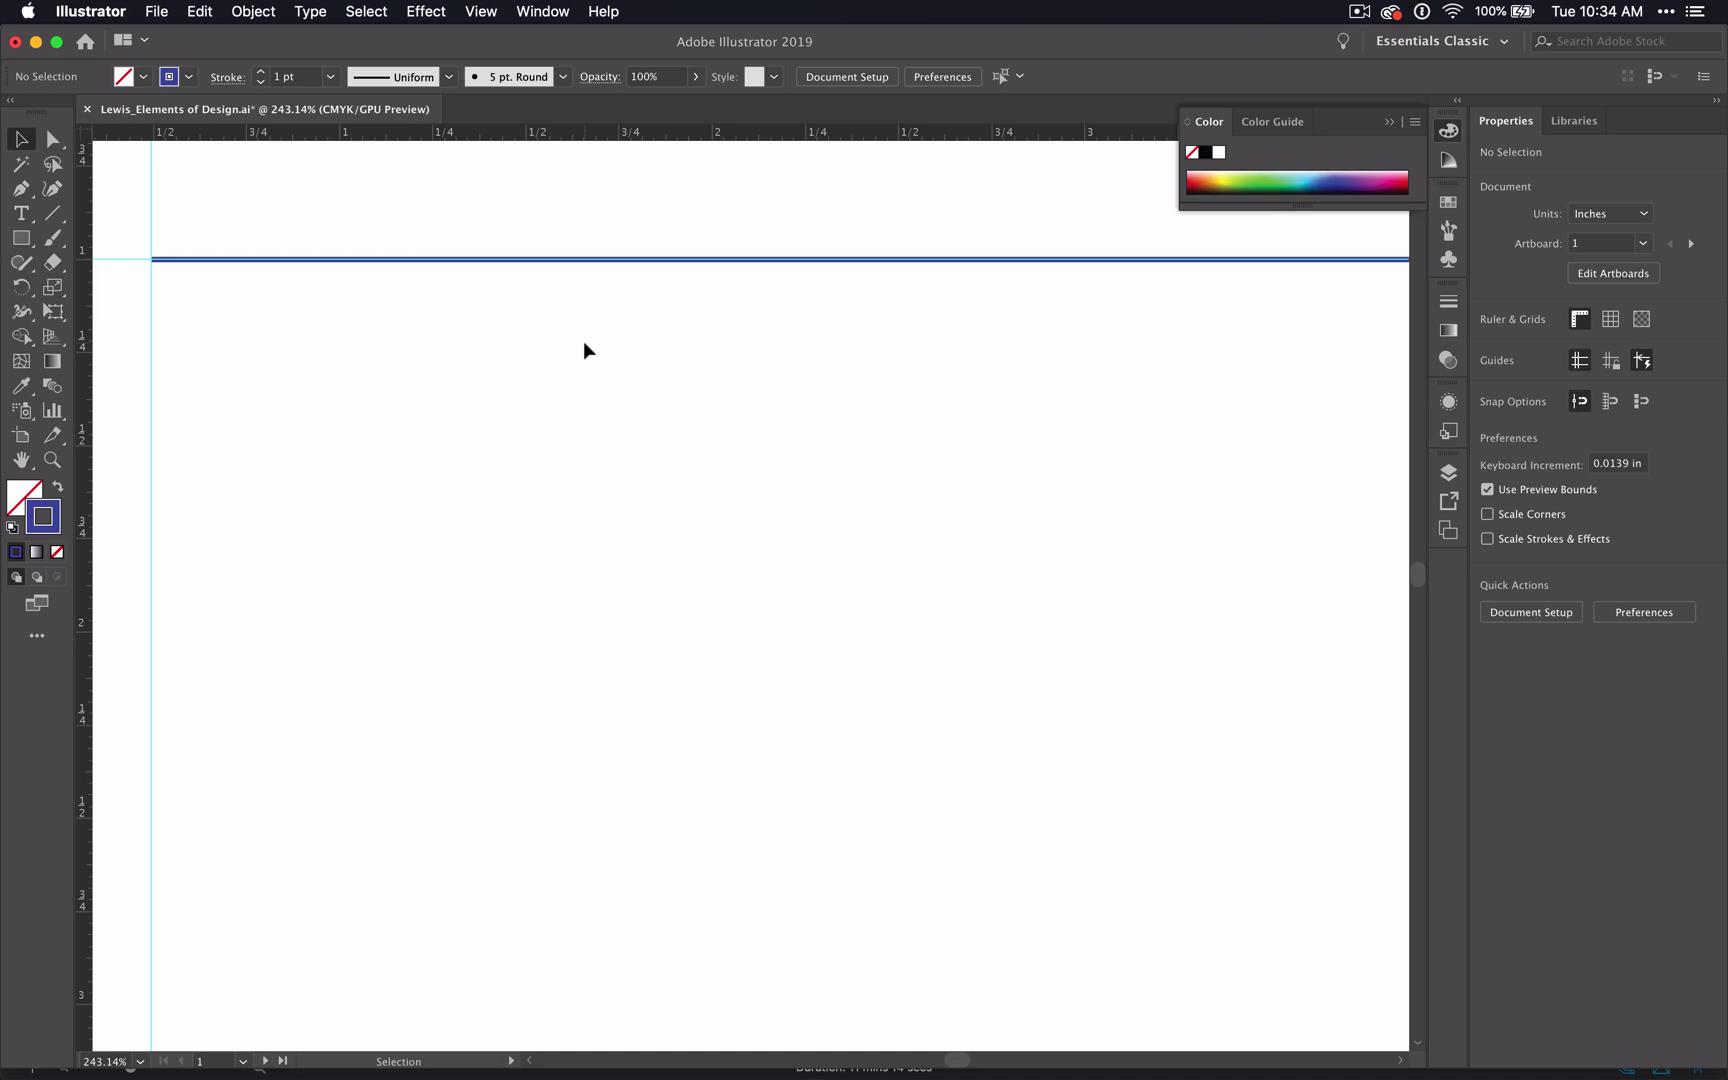
Step: Draw a line across artboard 2's top guide and stroke it purple A627D6
key("super+0")
scroll(583, 342, "right", 10)
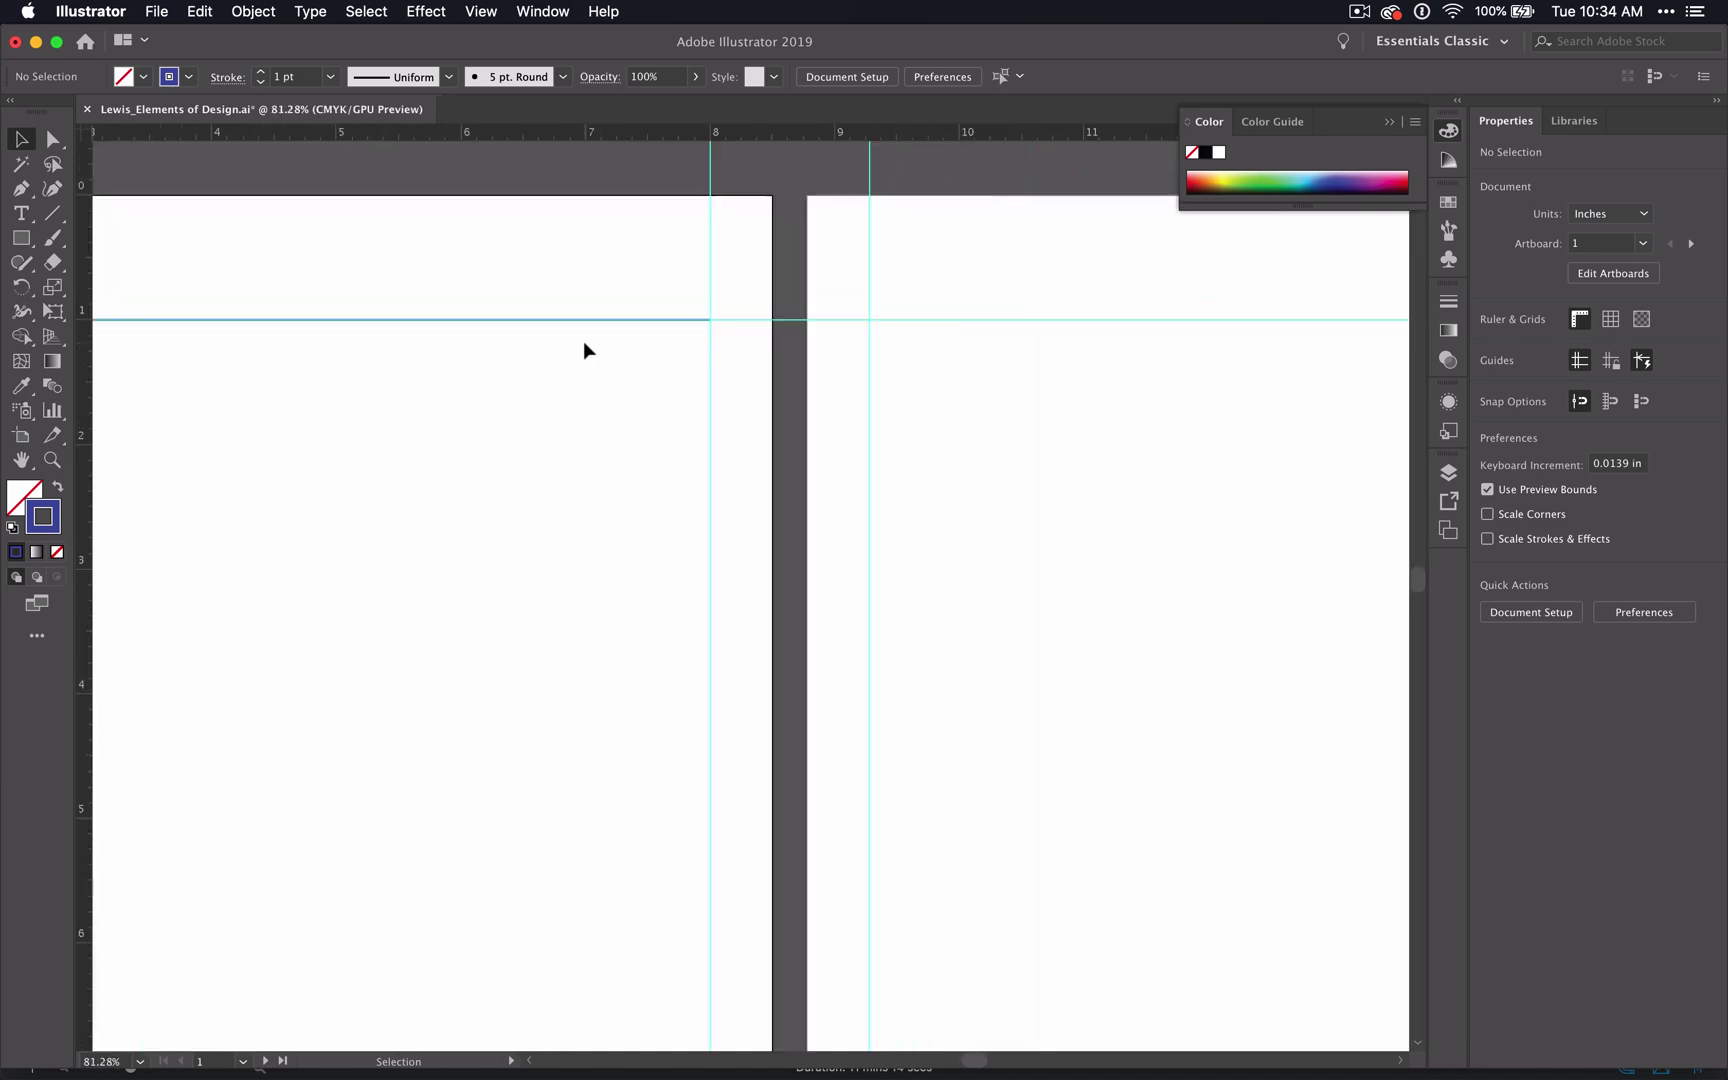
left_click(55, 213)
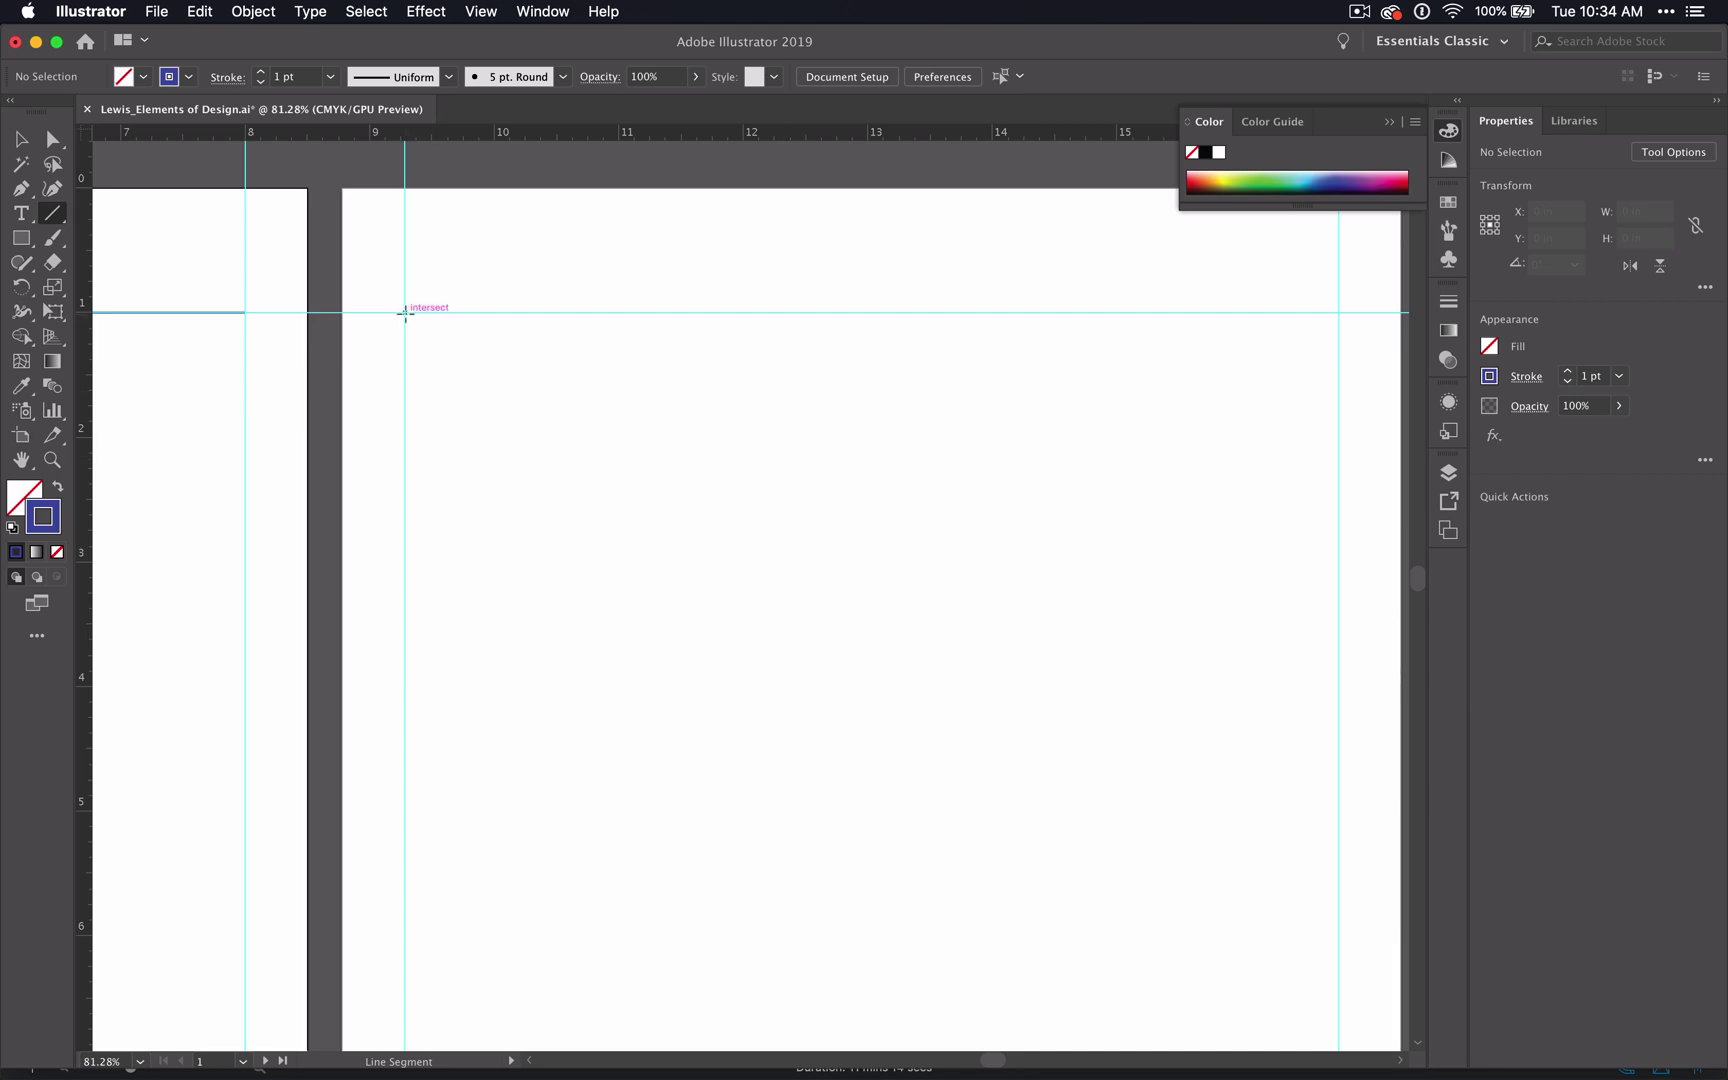
mouse_move(404, 312)
left_mouse_down()
mouse_move(802, 374)
mouse_move(1267, 350)
mouse_move(1339, 312)
left_mouse_up()
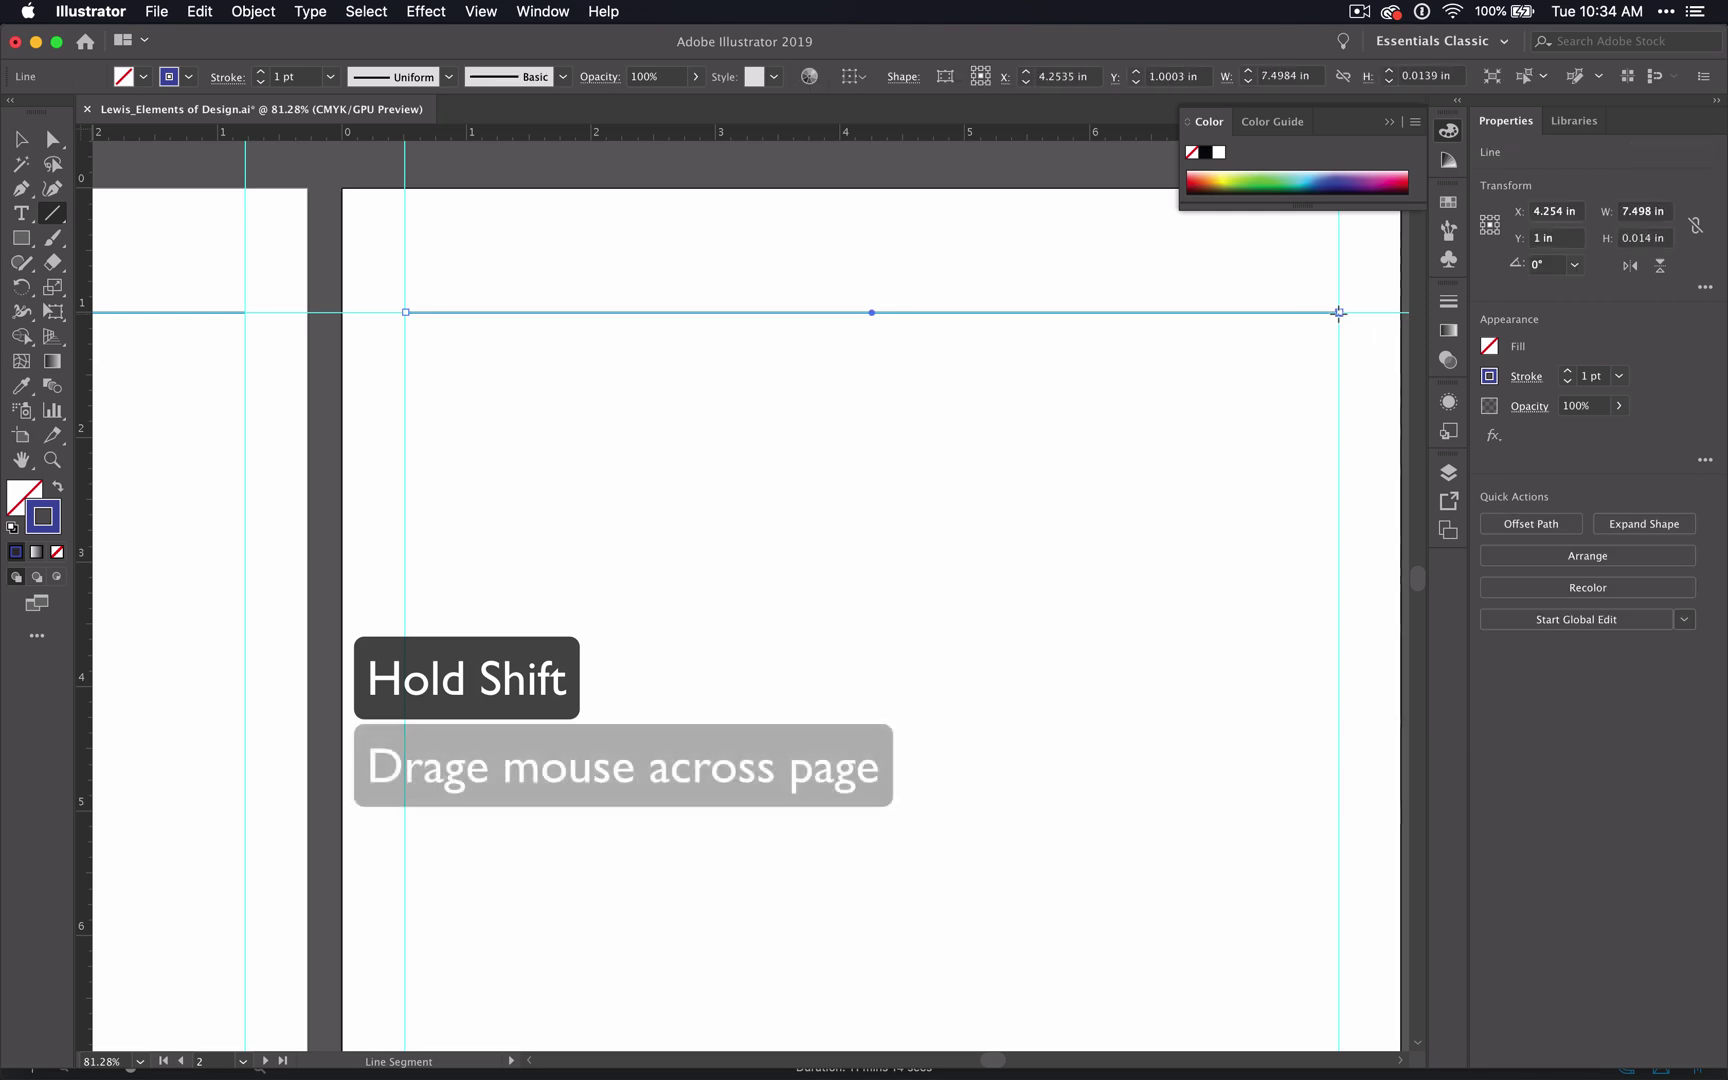
double_click(52, 512)
left_click_drag(886, 509, 886, 478)
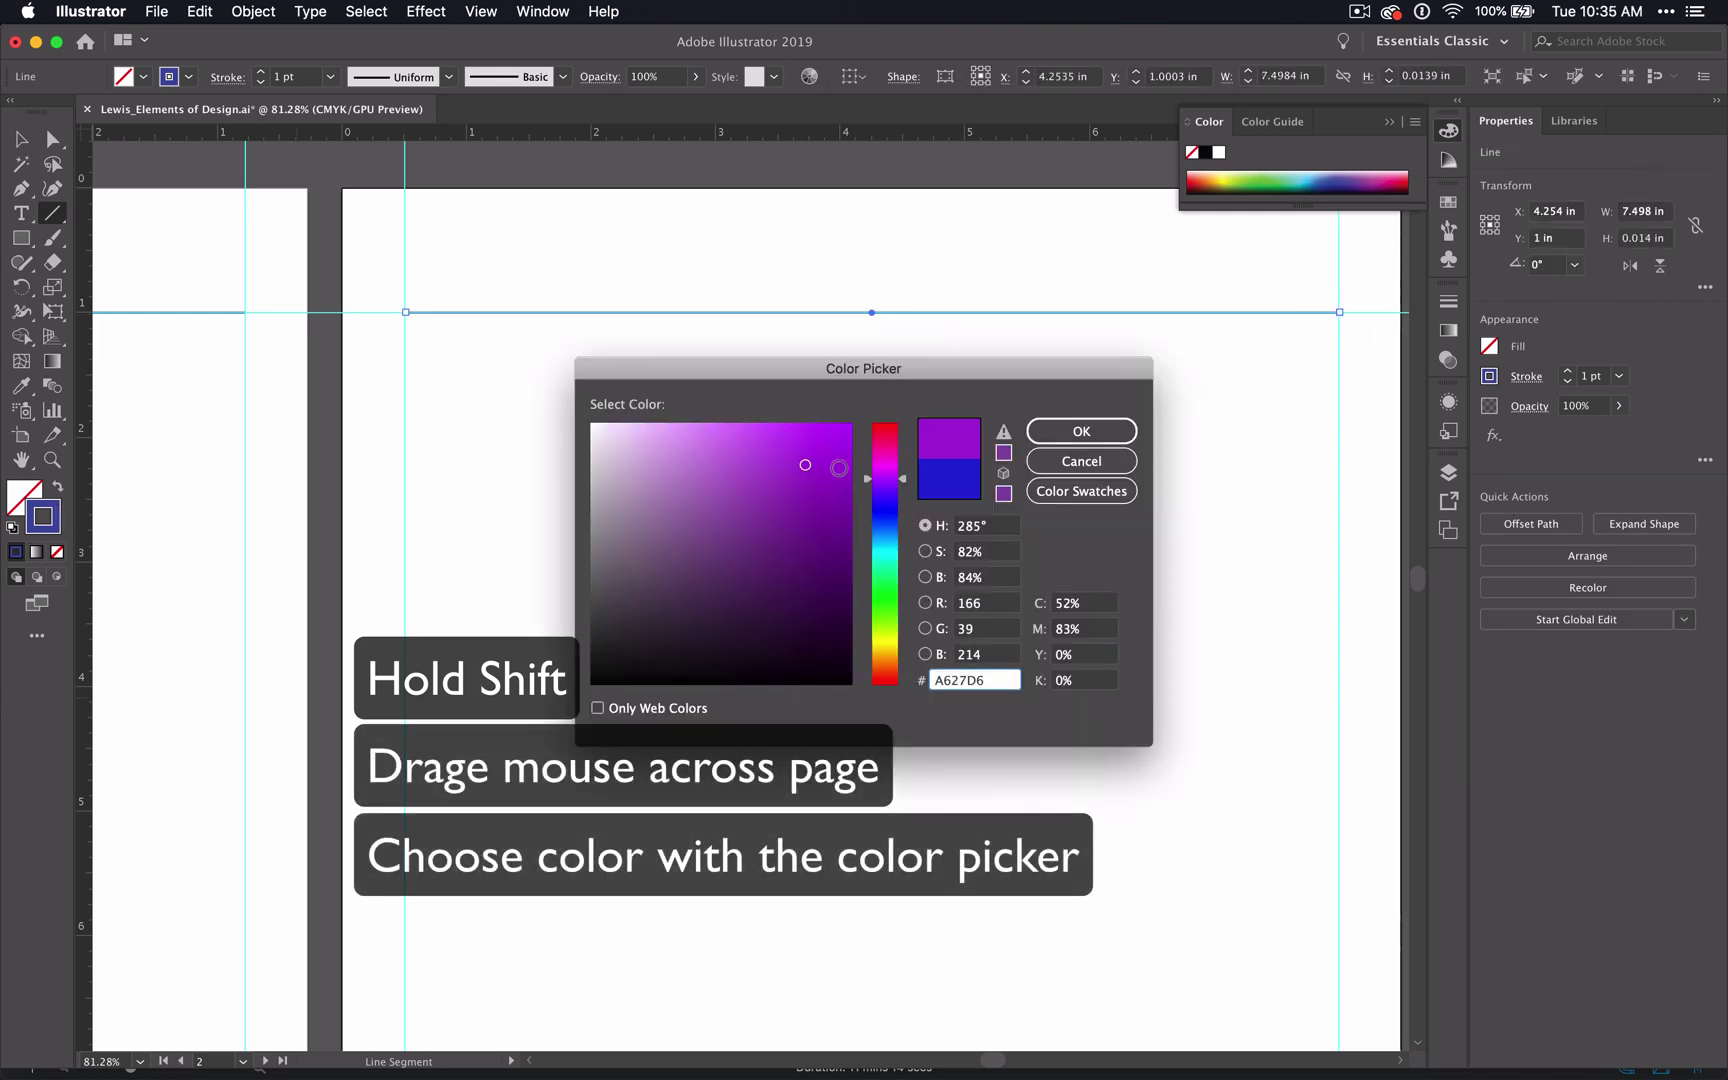
left_click(1082, 432)
Step: Draw a 7.508-in line across artboard 3's top guide and set its stroke hue to cyan
scroll(1172, 457, "right", 5)
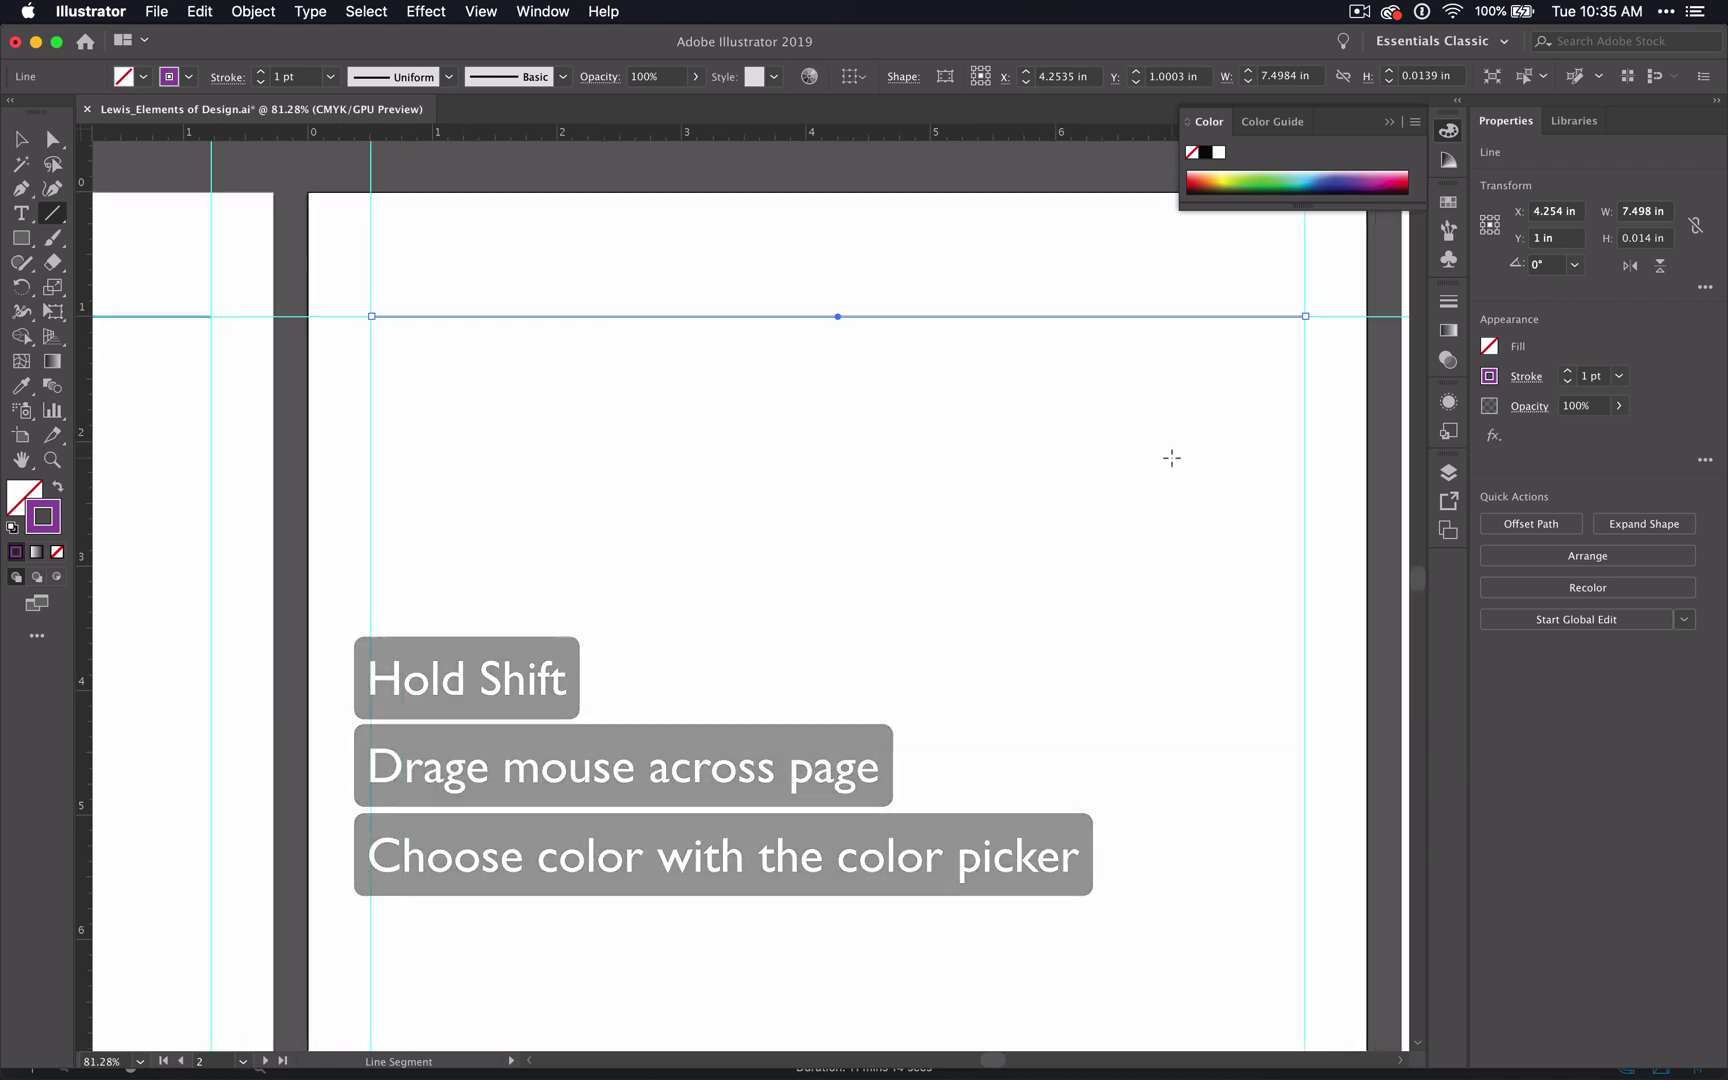
scroll(1172, 457, "right", 10)
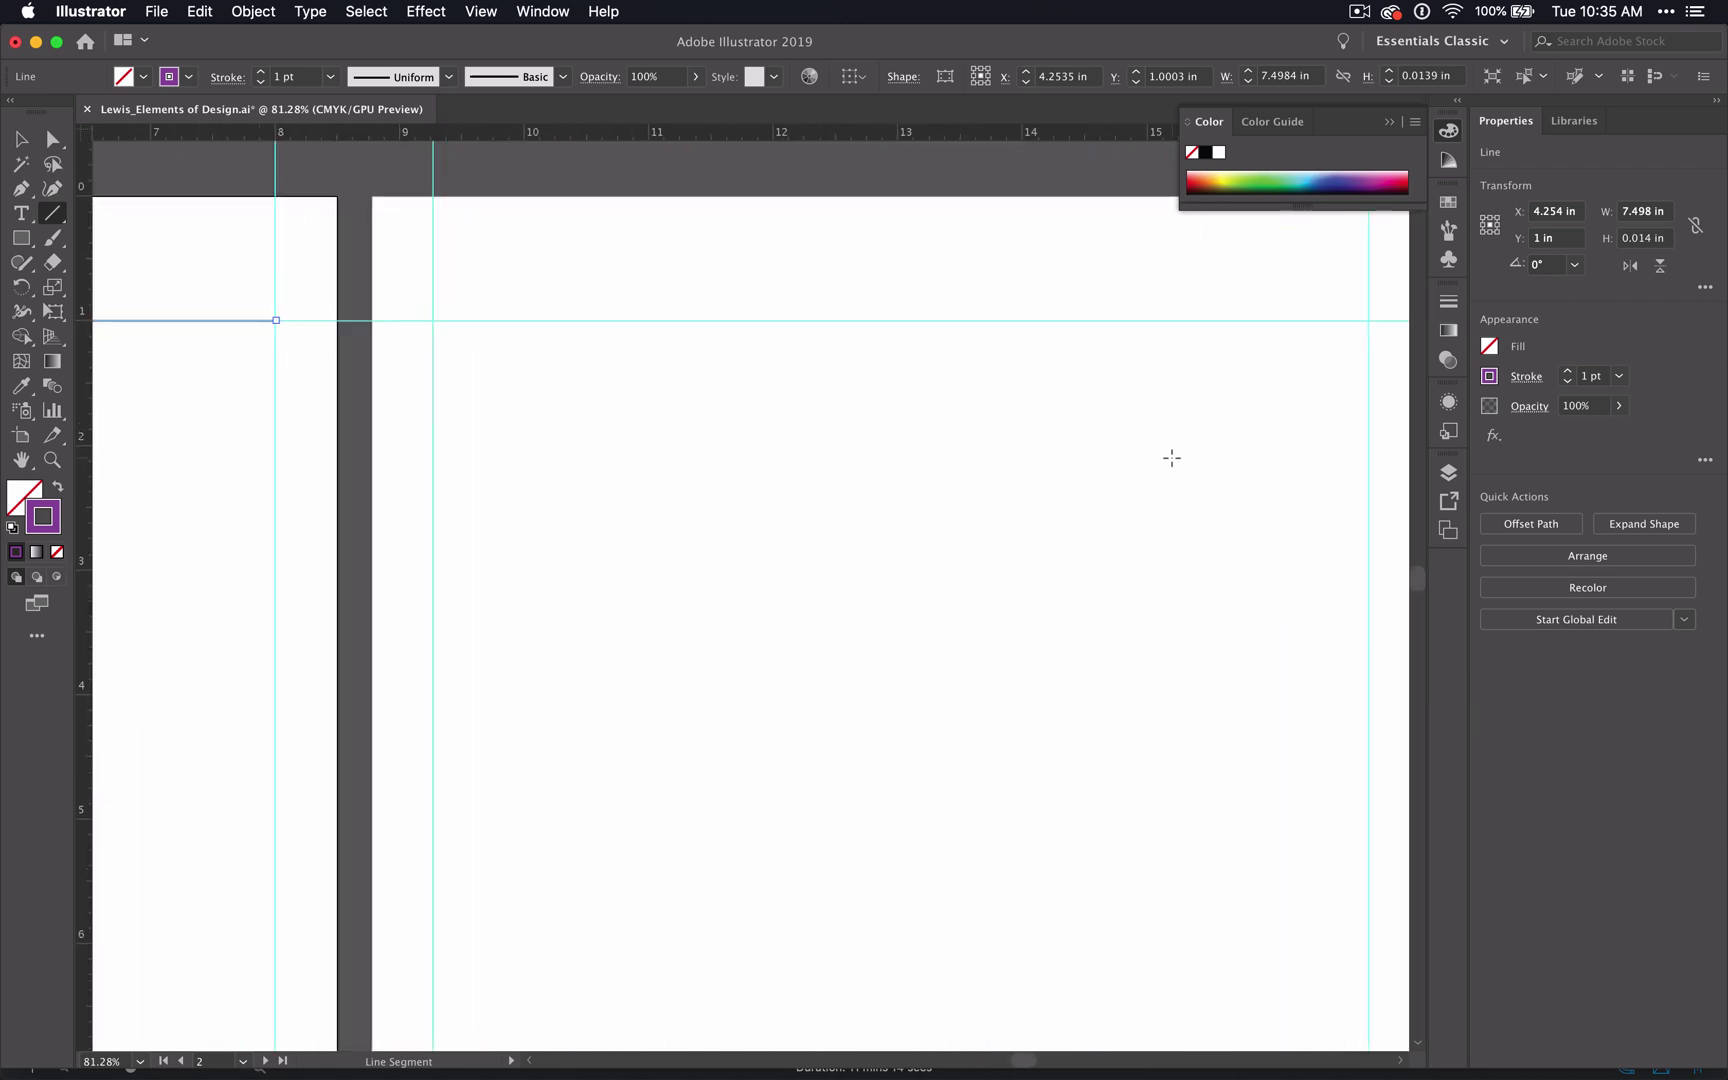
scroll(1172, 457, "right", 2)
left_click_drag(308, 336, 1242, 337)
double_click(30, 528)
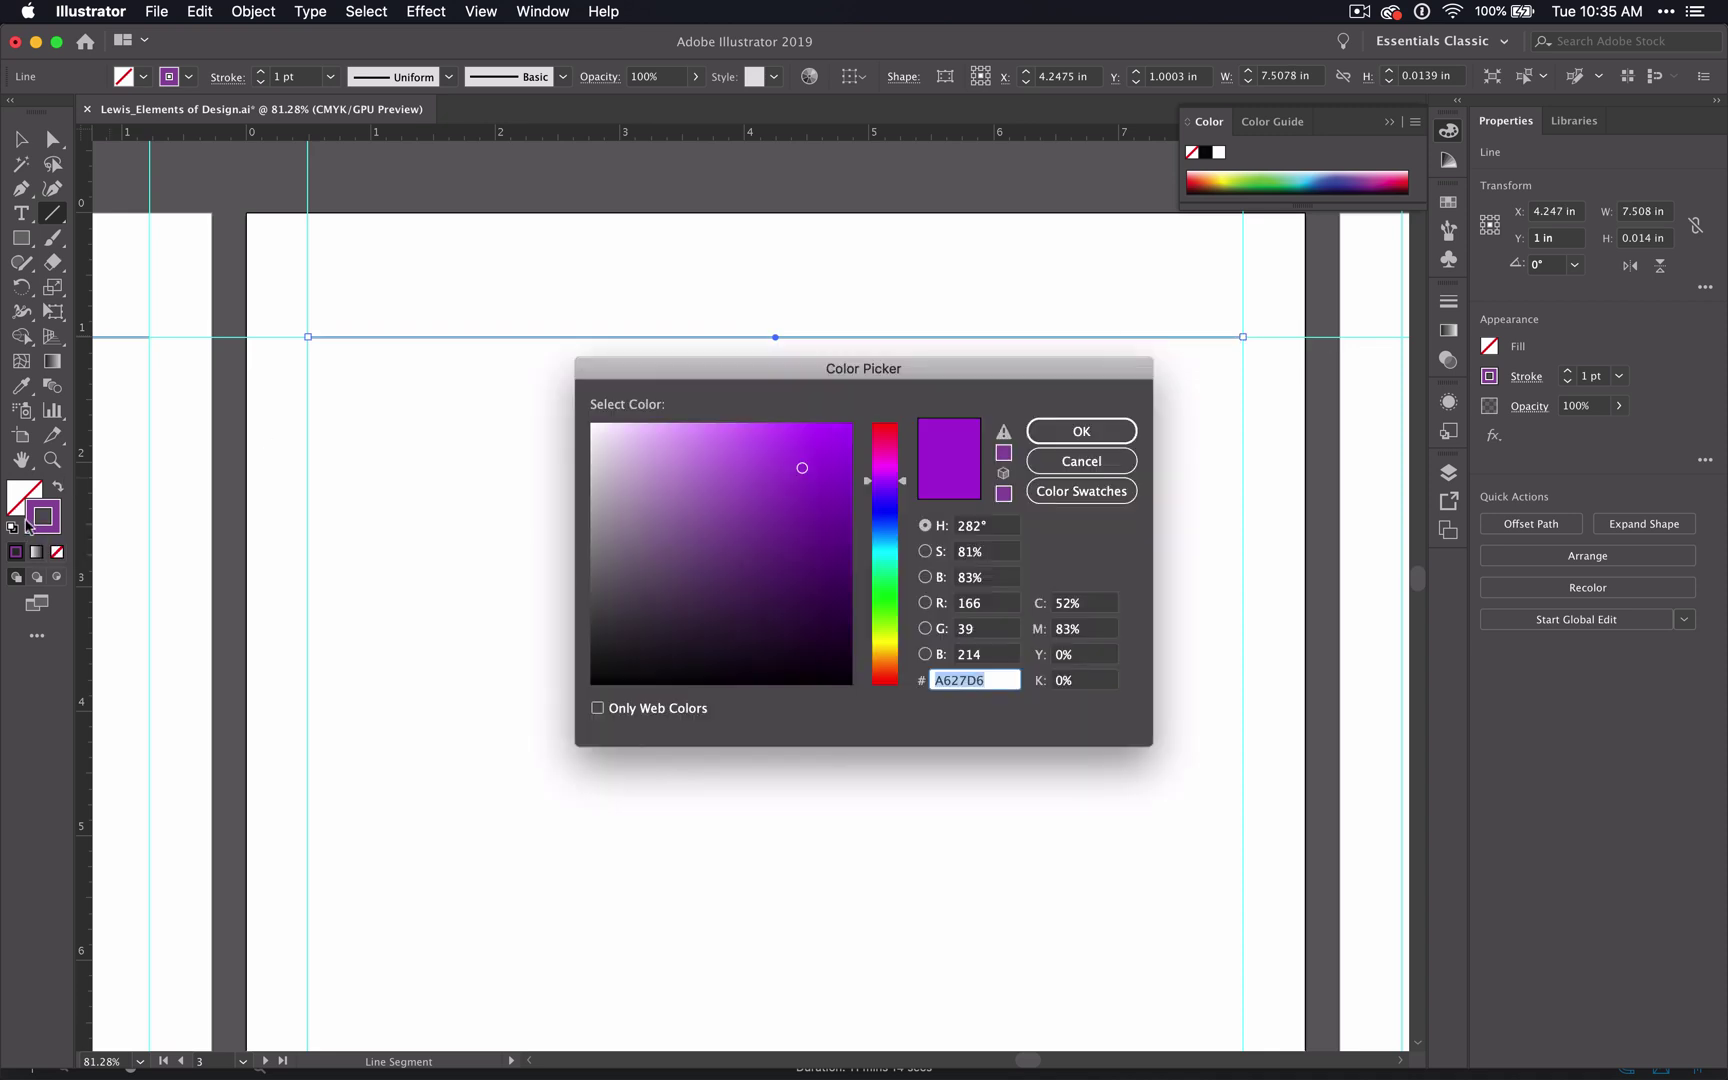
left_click(885, 565)
left_click(1075, 434)
scroll(1183, 466, "right", 15)
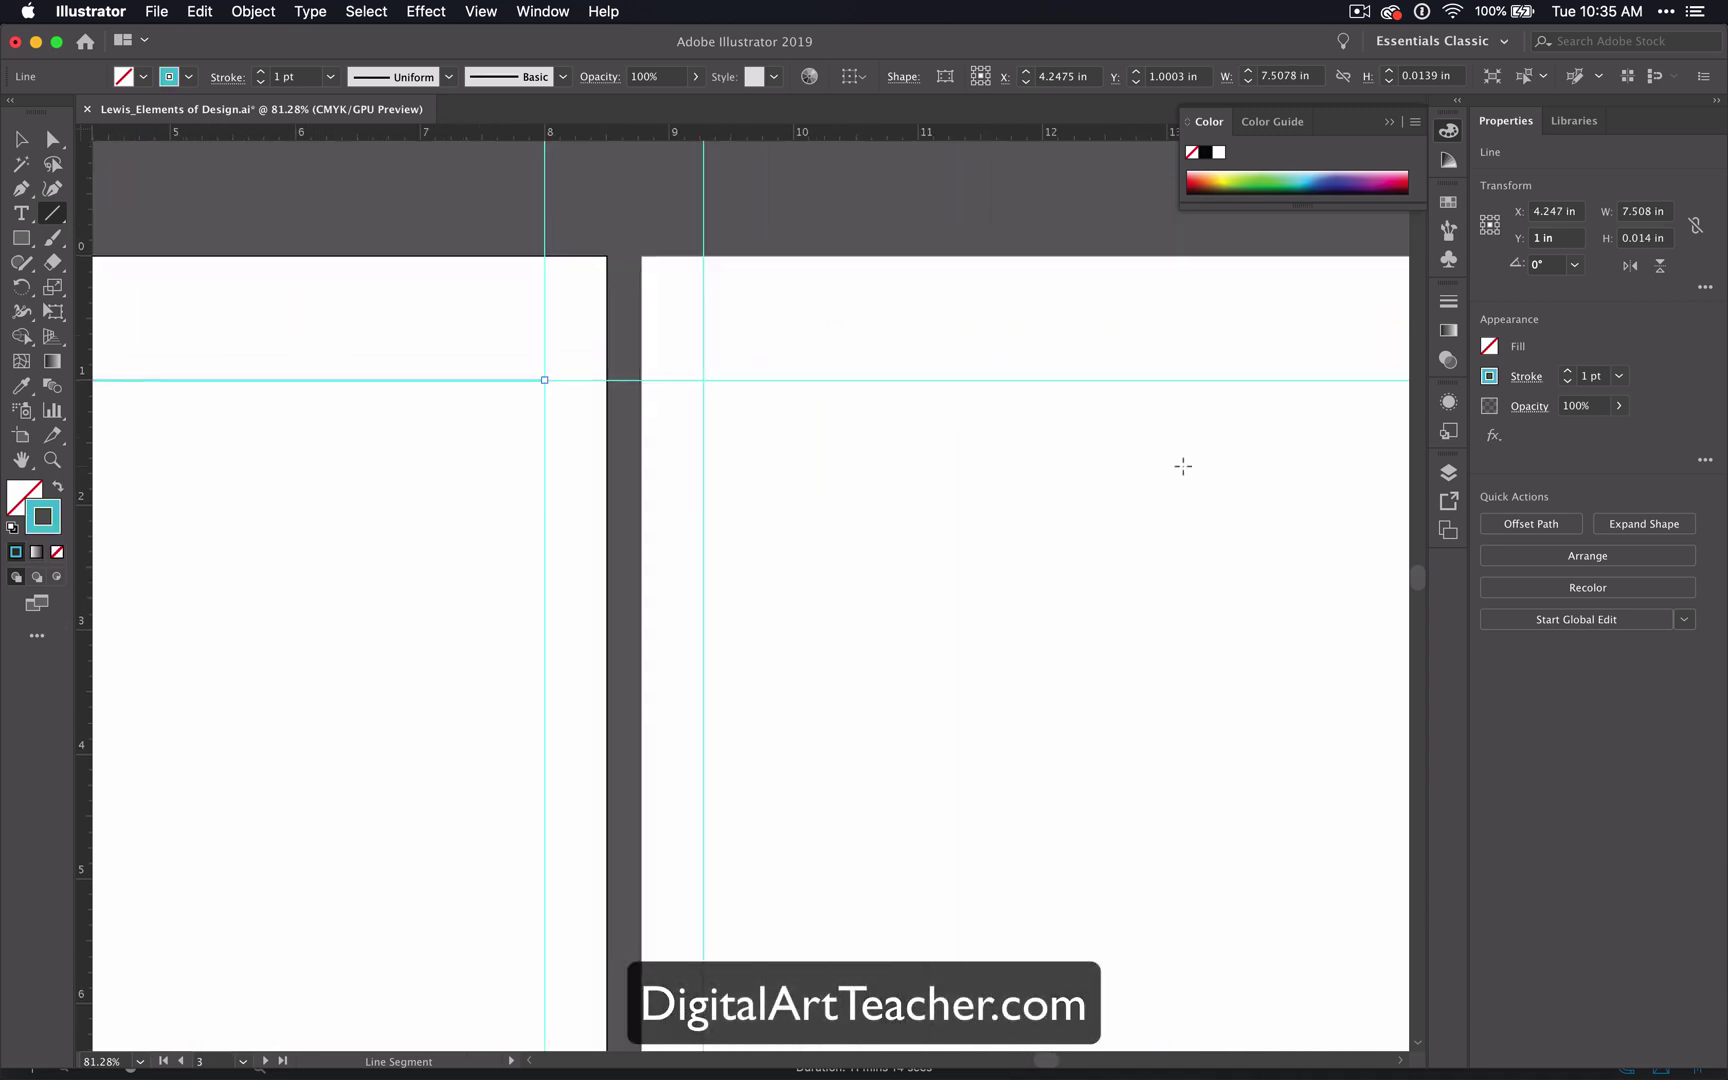